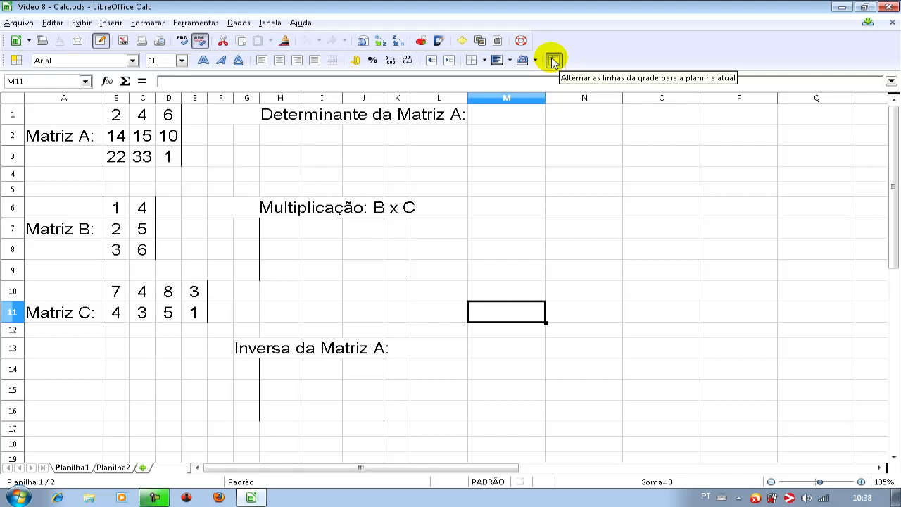
- Hide the sheet's grid lines briefly, then restore them
click(553, 61)
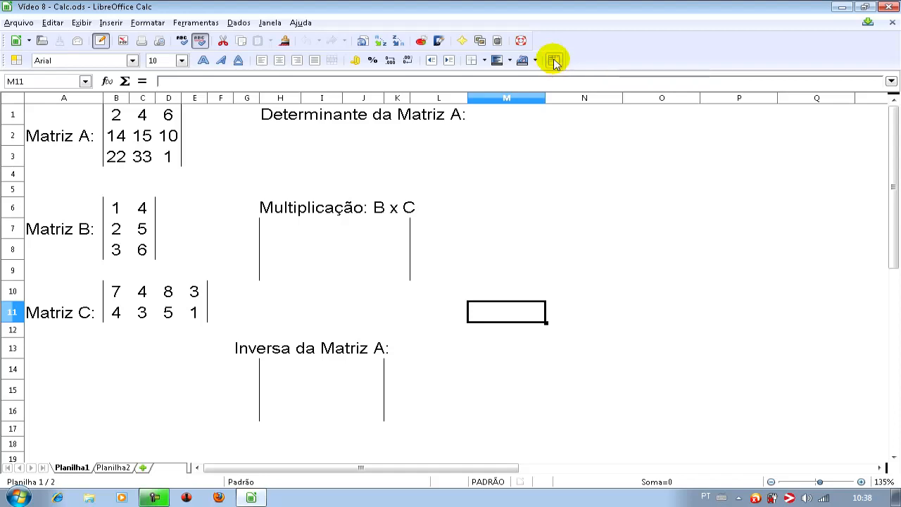
click(554, 62)
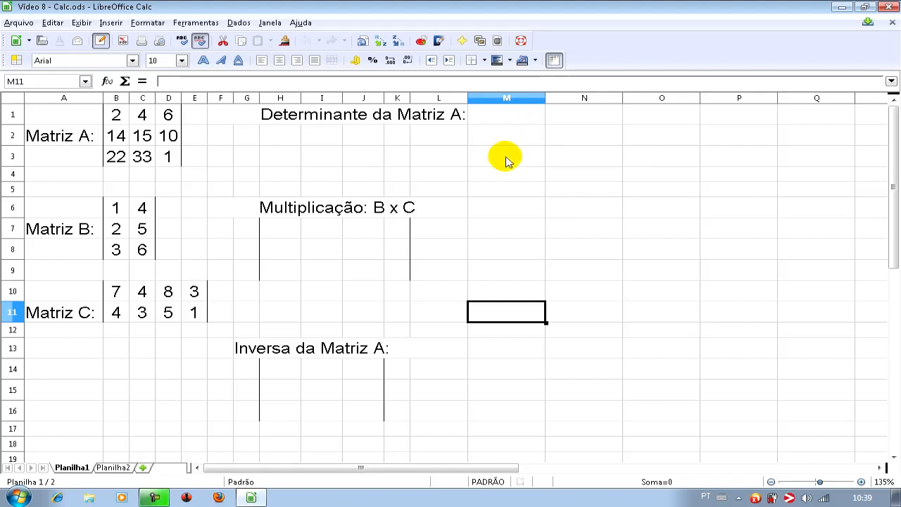
- Calculate the determinant of Matriz A in cell M1 with the MATRIZ.DETERM function from the Matriciais category over B1:D3
click(497, 124)
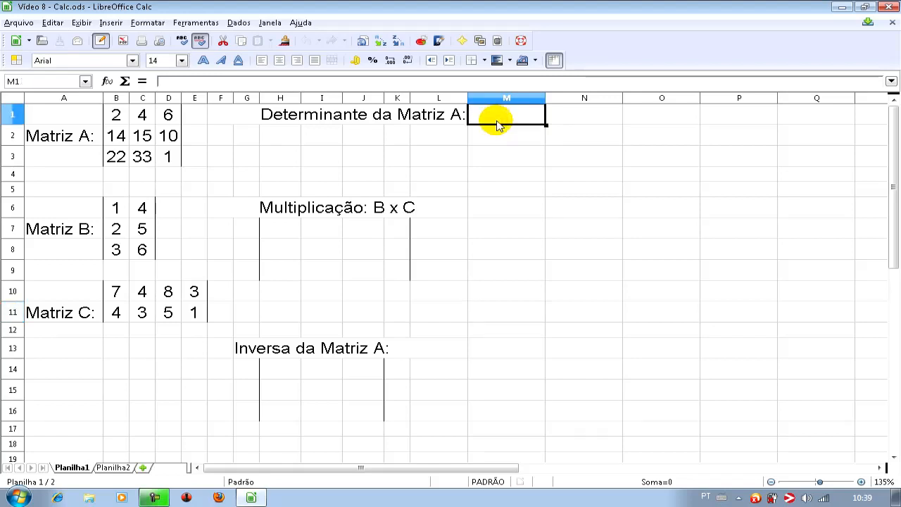
click(108, 82)
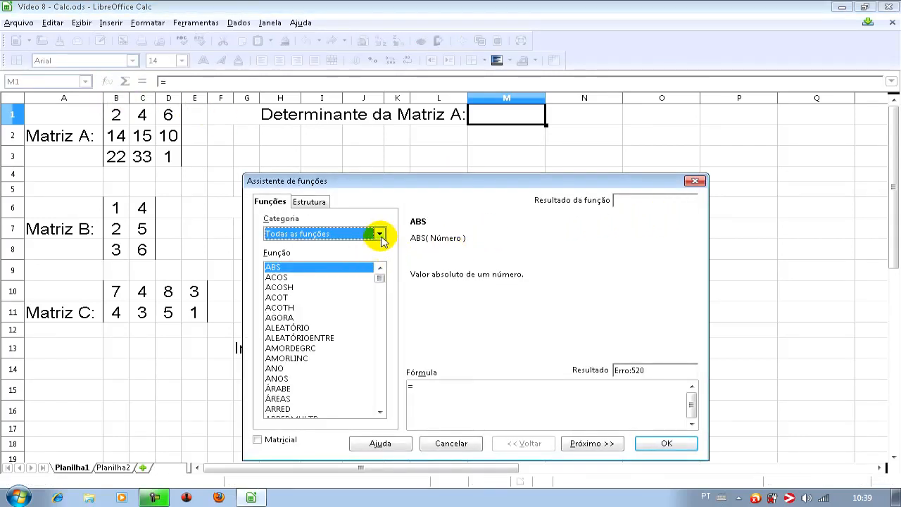
click(380, 235)
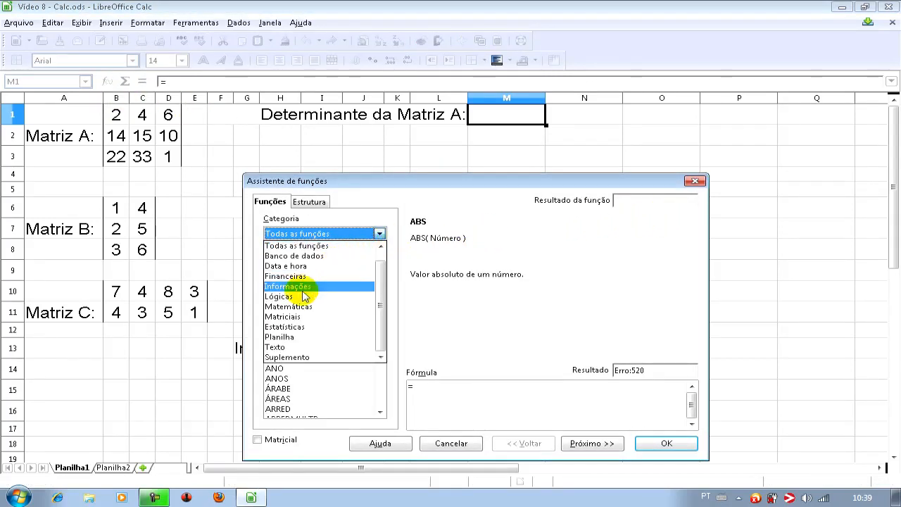
click(289, 318)
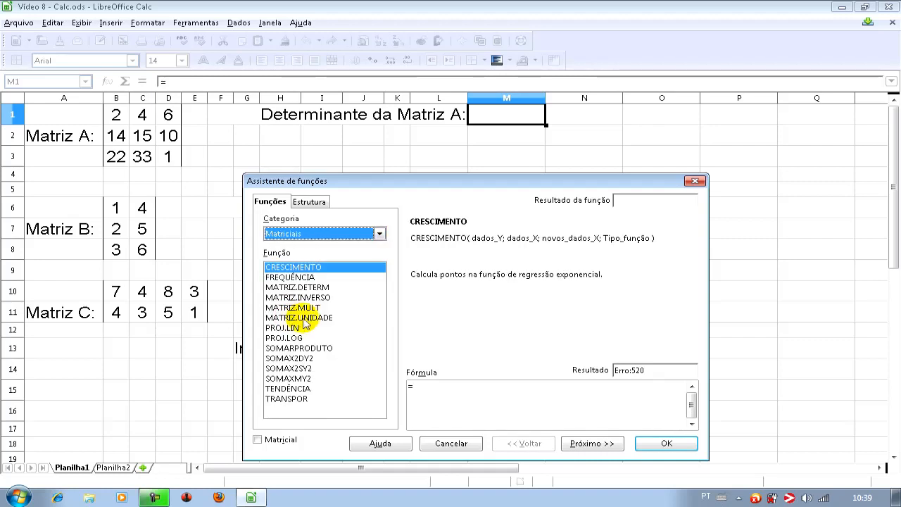
click(316, 289)
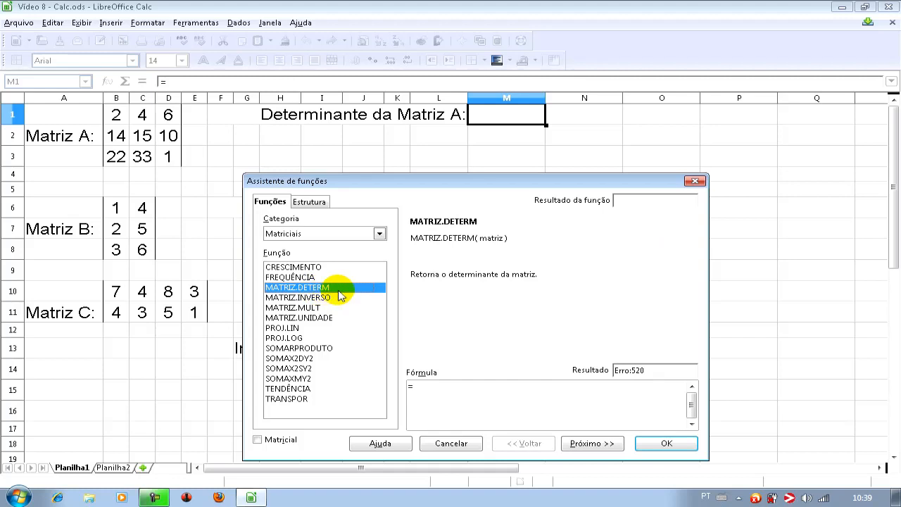
double_click(346, 292)
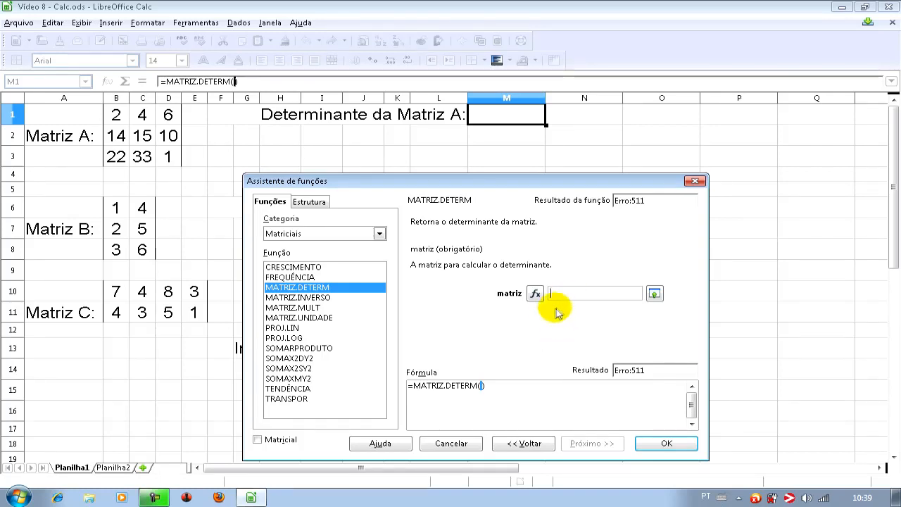
click(119, 117)
drag(122, 125, 166, 156)
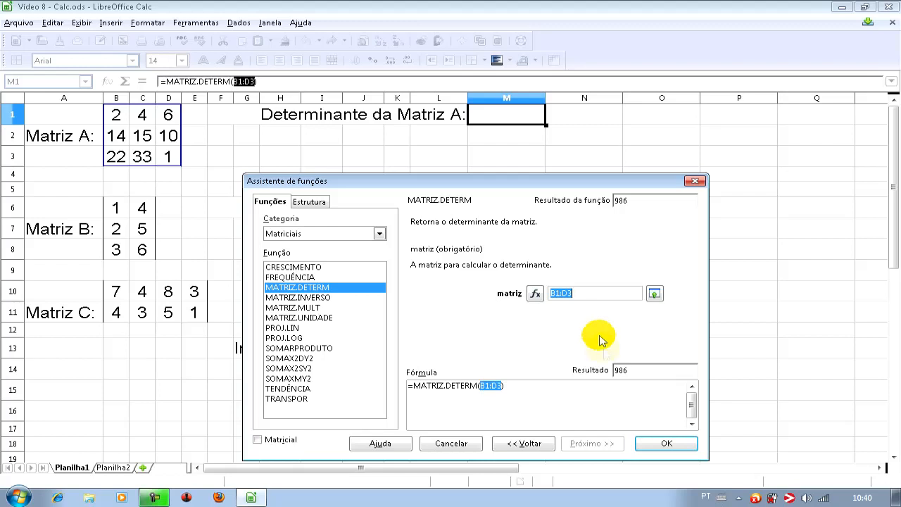
click(660, 442)
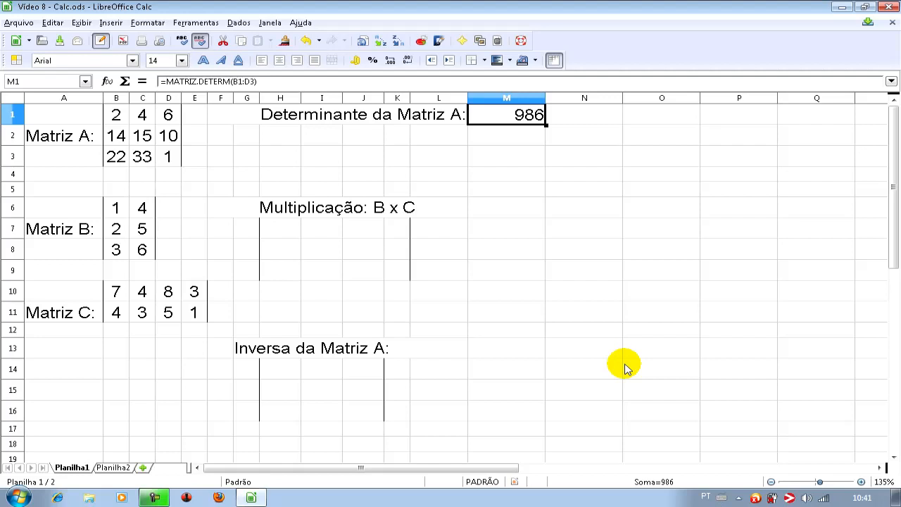
- Multiply Matriz B (B6:C8) by Matriz C (B10:E11) with the MATRIZ.MULT array function, starting the result at H7
click(285, 235)
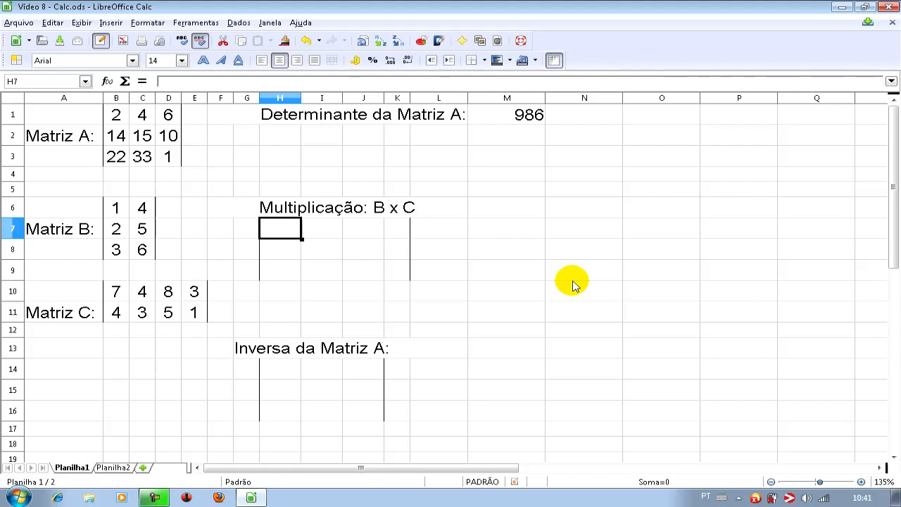
click(107, 82)
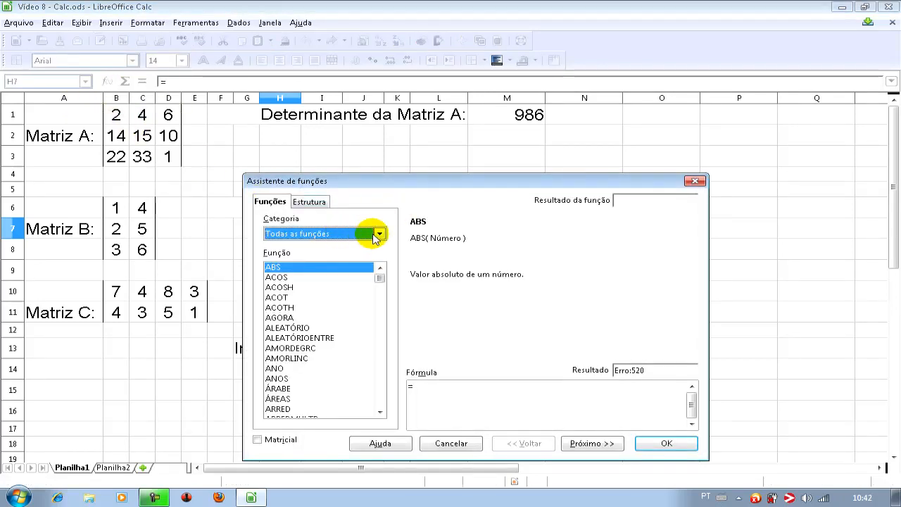
click(375, 235)
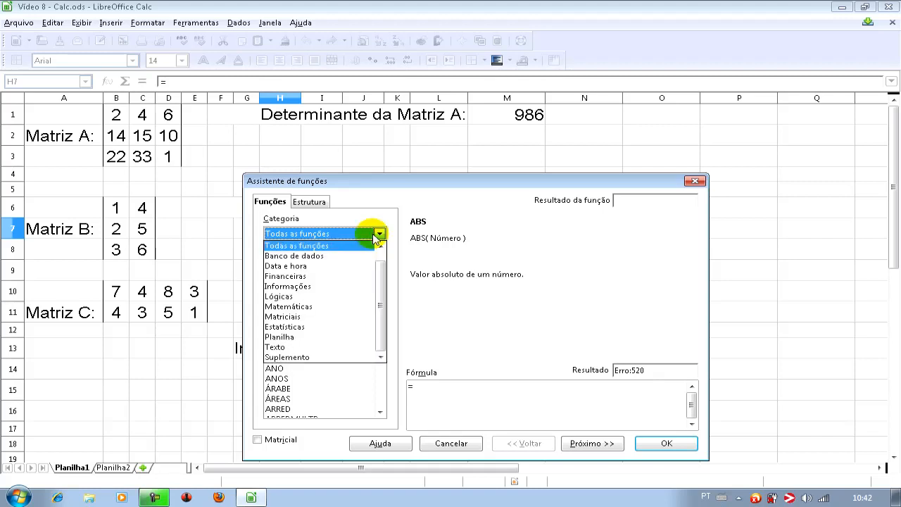
click(299, 316)
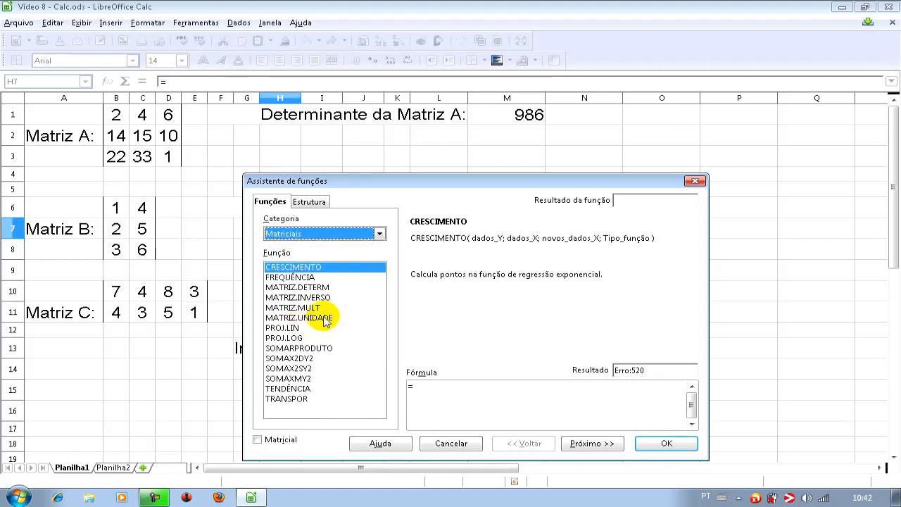
click(311, 309)
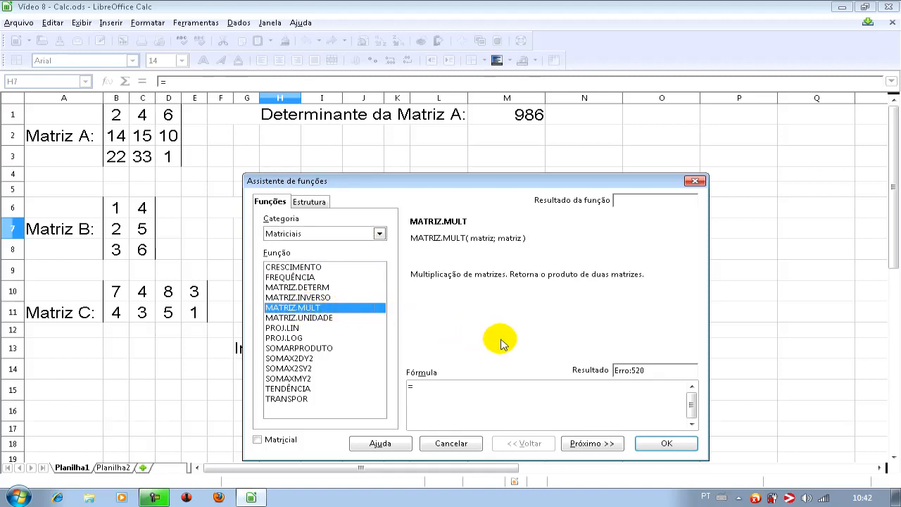
click(590, 445)
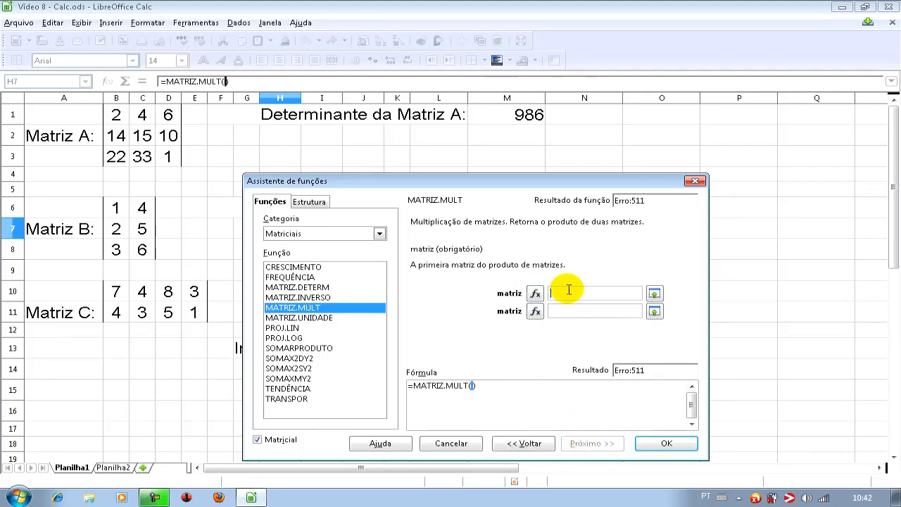
drag(116, 207, 142, 250)
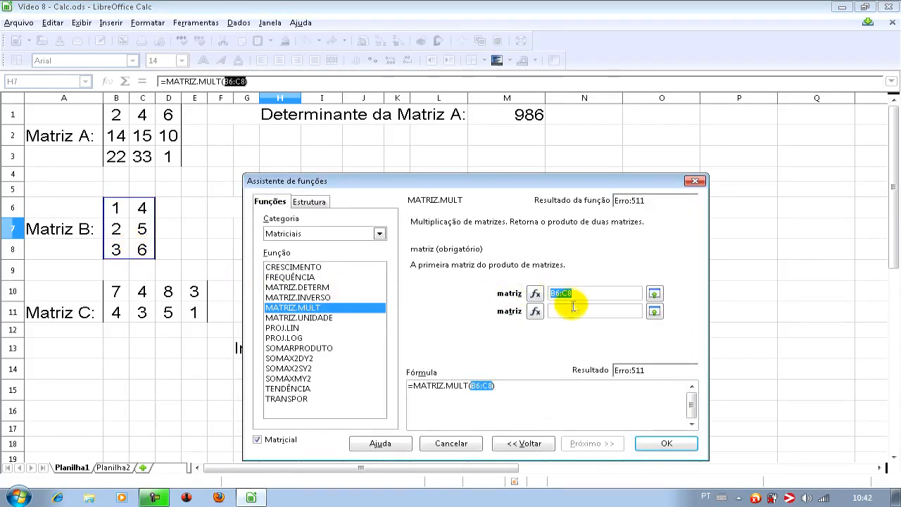
click(573, 308)
click(116, 292)
drag(117, 291, 194, 312)
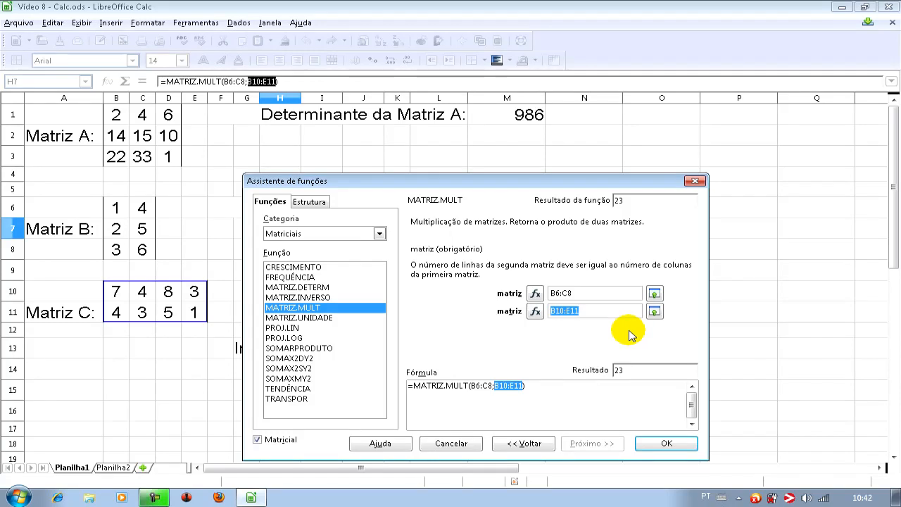
drag(543, 181, 697, 147)
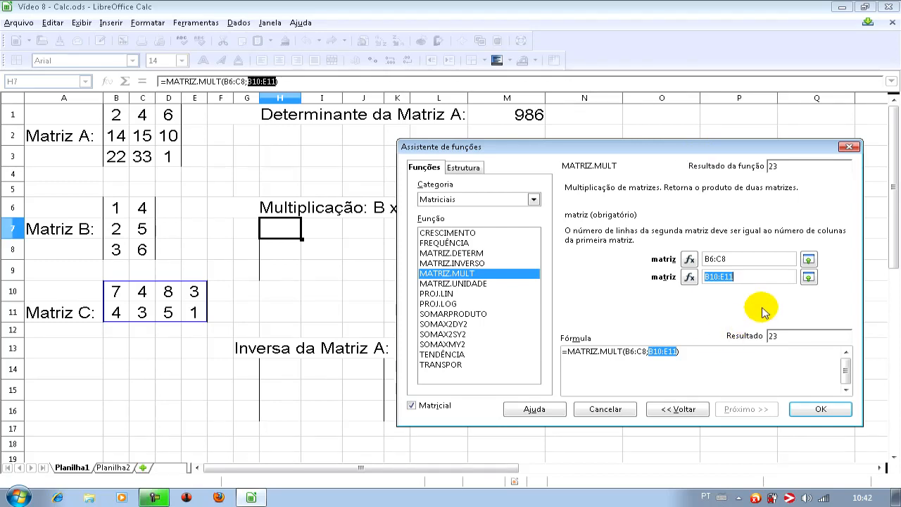
click(811, 416)
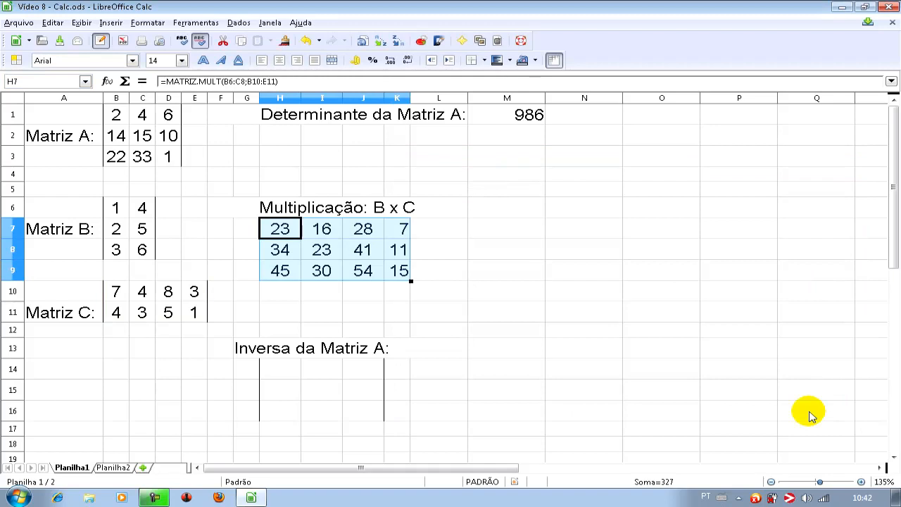
- Deselect the B x C product matrix and view it with the grid lines turned off, then turn them back on
click(446, 293)
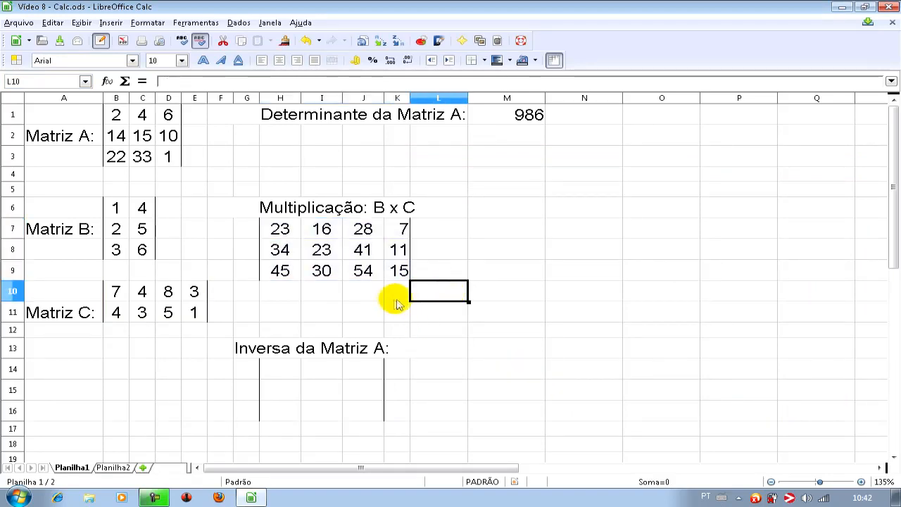
click(508, 303)
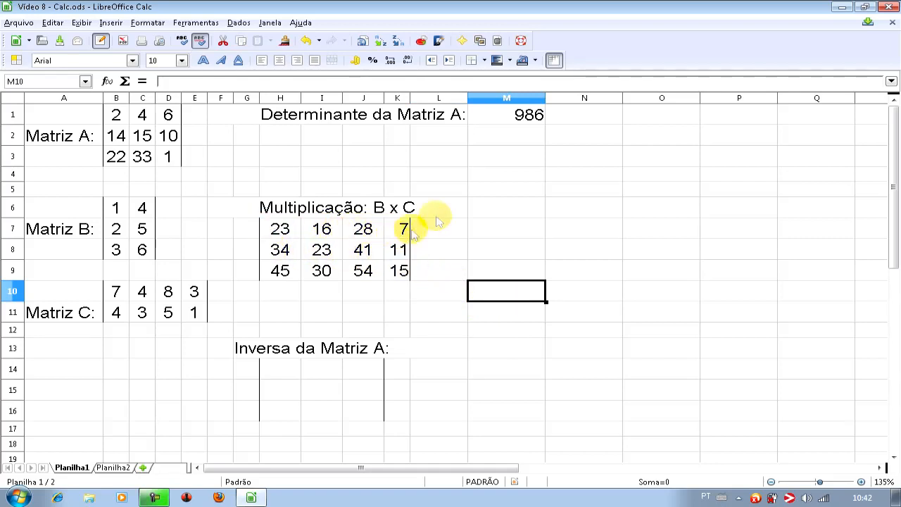
click(553, 61)
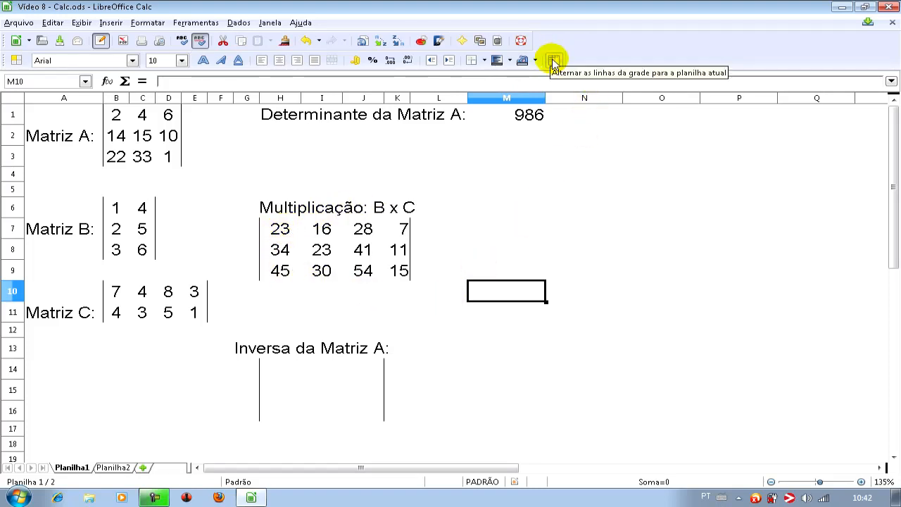
click(552, 60)
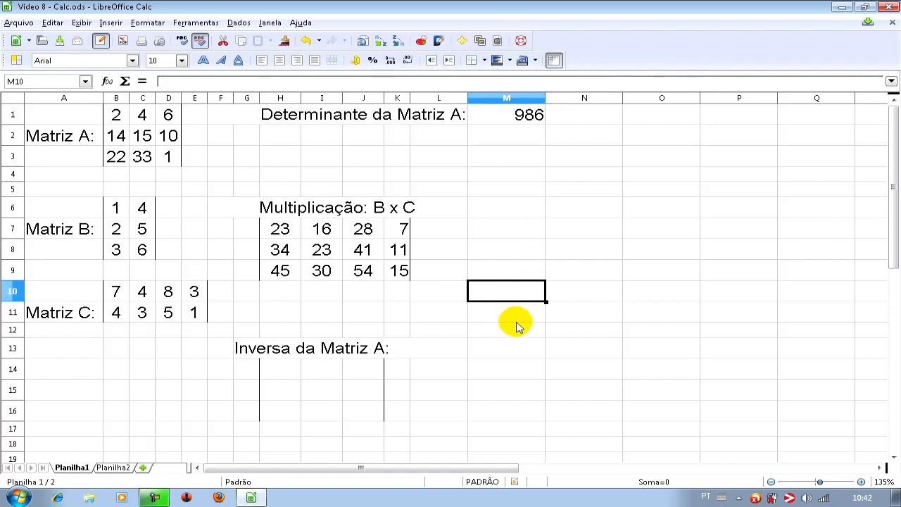
- Calculate the inverse of Matriz A (B1:D3) with the MATRIZ.INVERSO array function, starting the result at H14
click(279, 368)
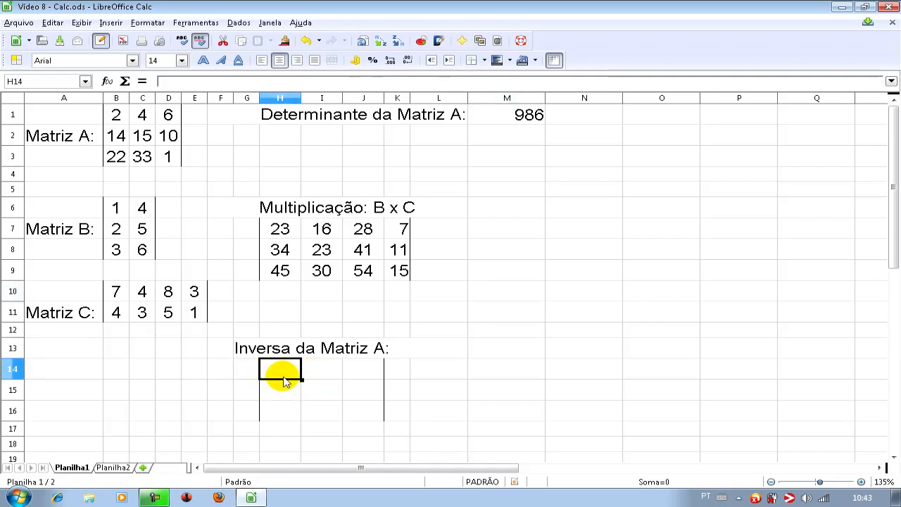
click(109, 81)
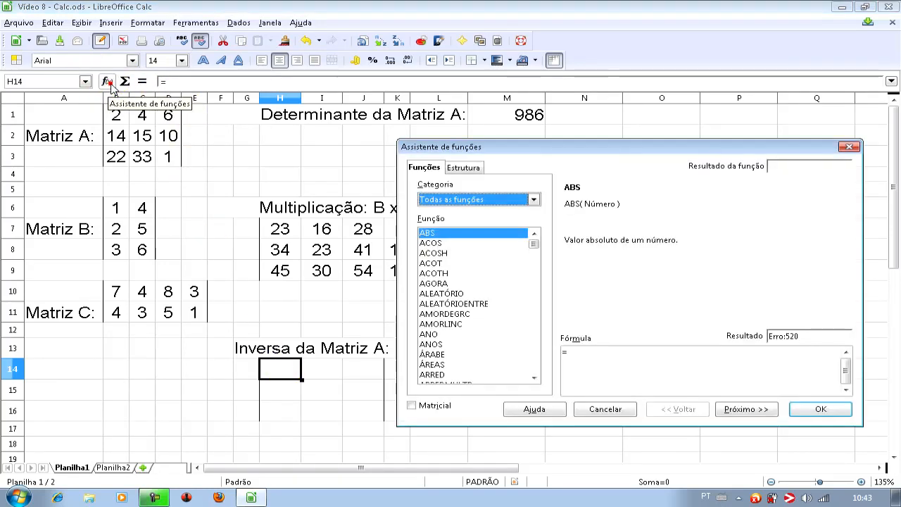
click(504, 203)
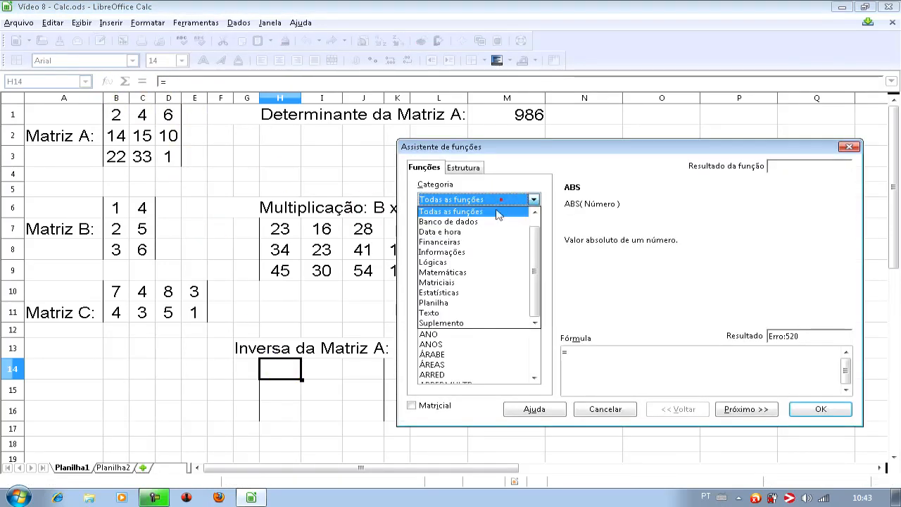
click(459, 283)
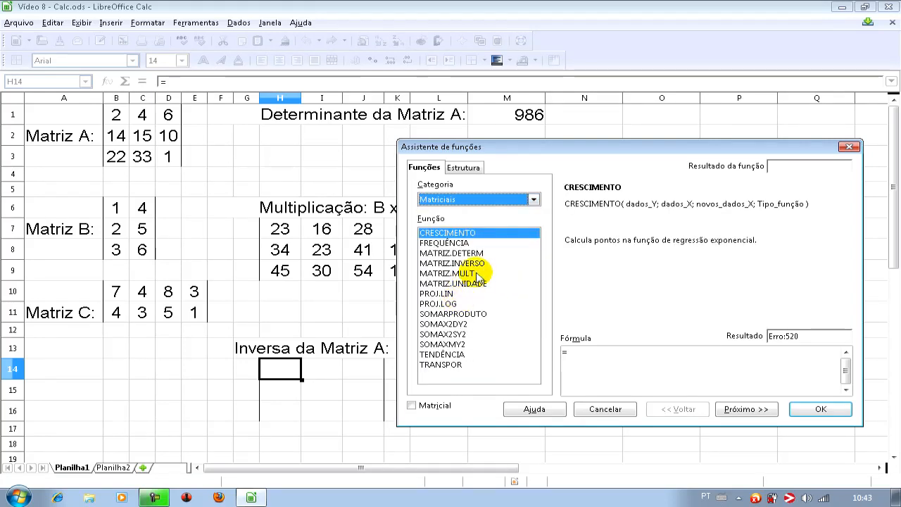
click(479, 263)
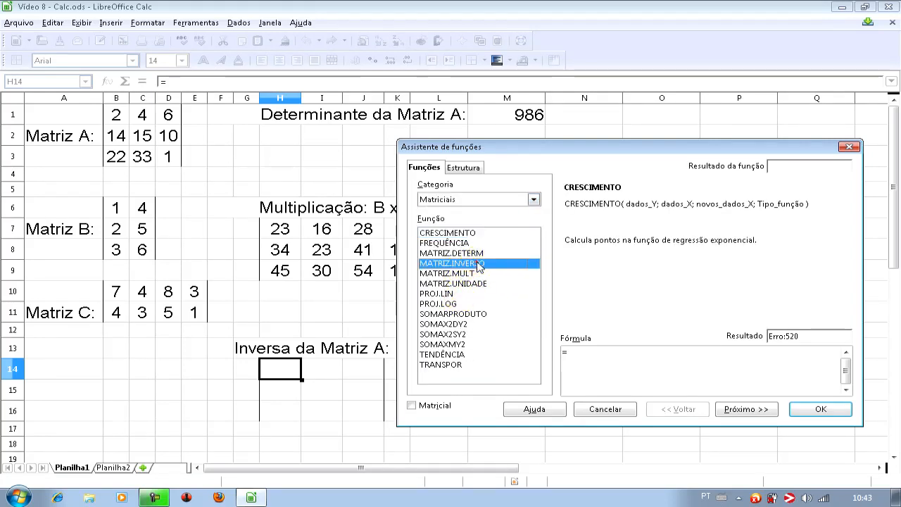
click(746, 411)
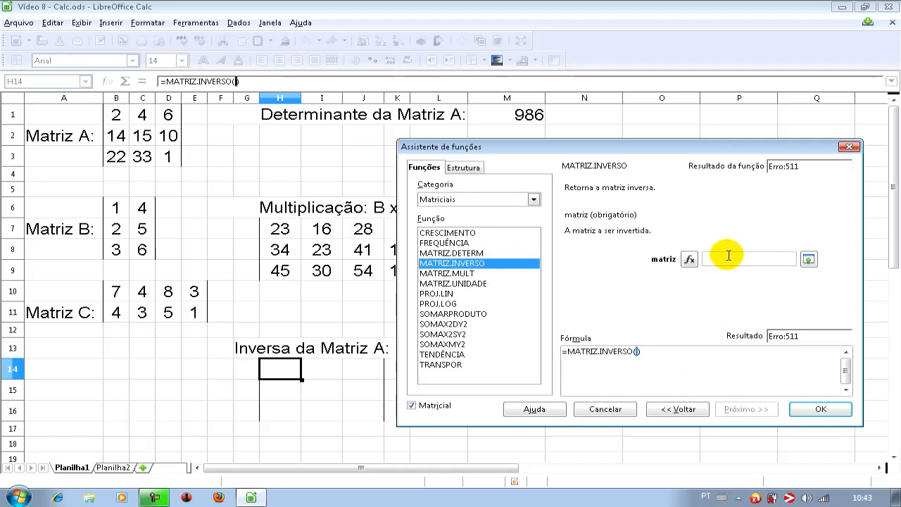
click(116, 118)
drag(116, 125, 169, 156)
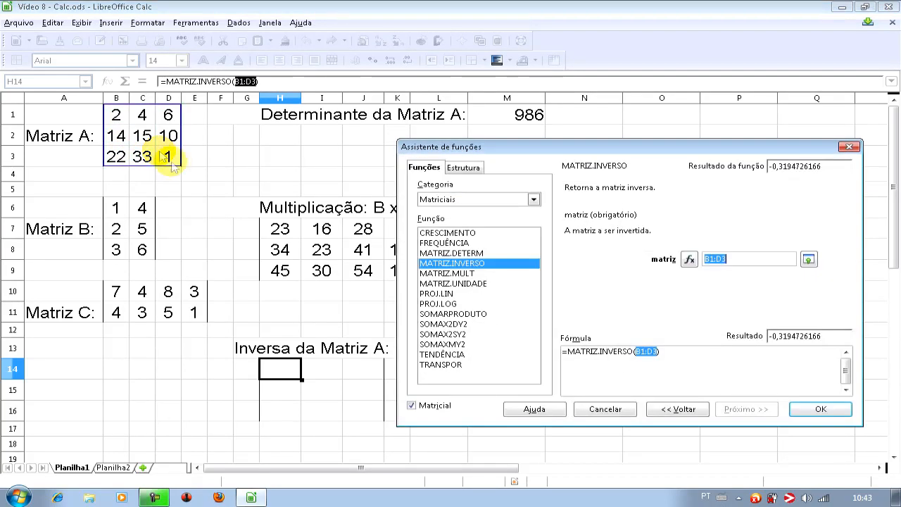
click(818, 411)
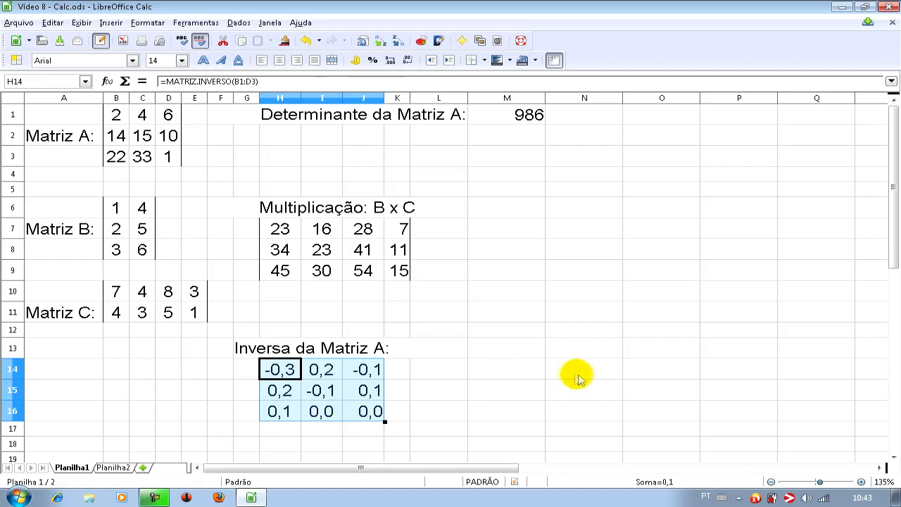
- Deselect the inverse matrix and check the sheet without grid lines before showing them again
click(455, 396)
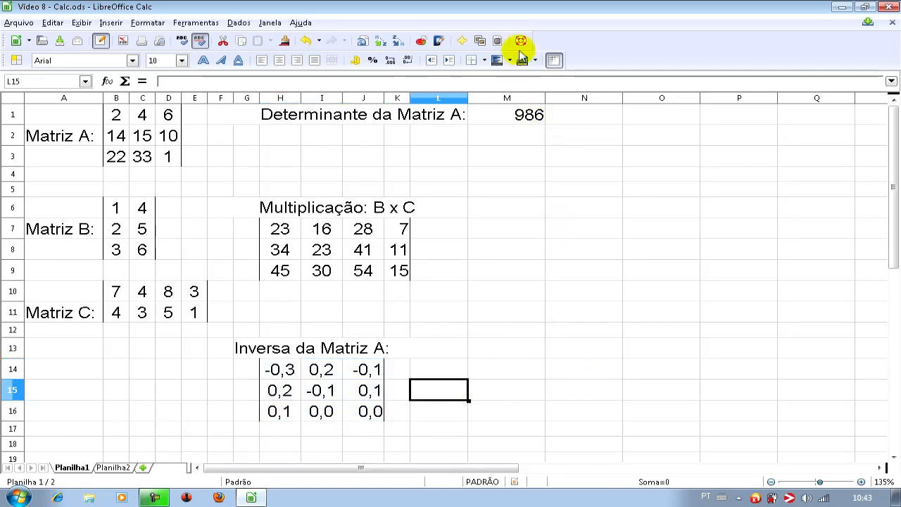
click(555, 64)
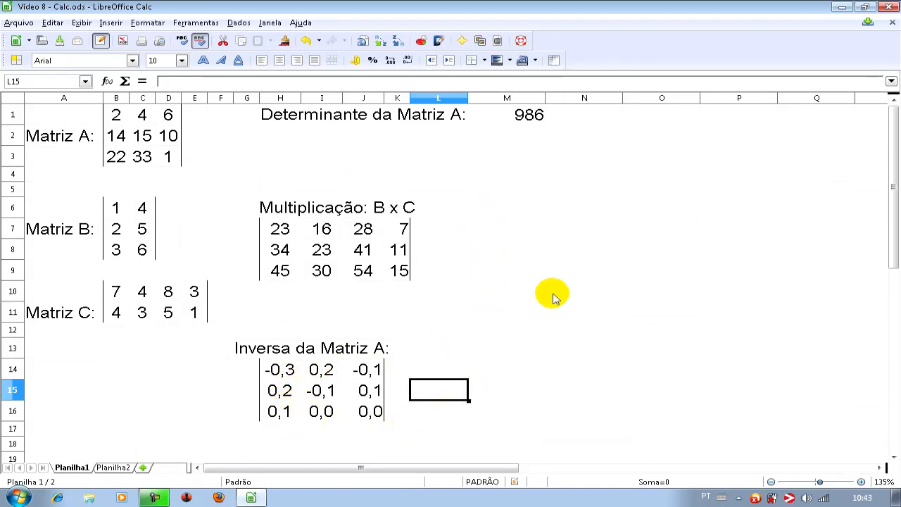
click(555, 61)
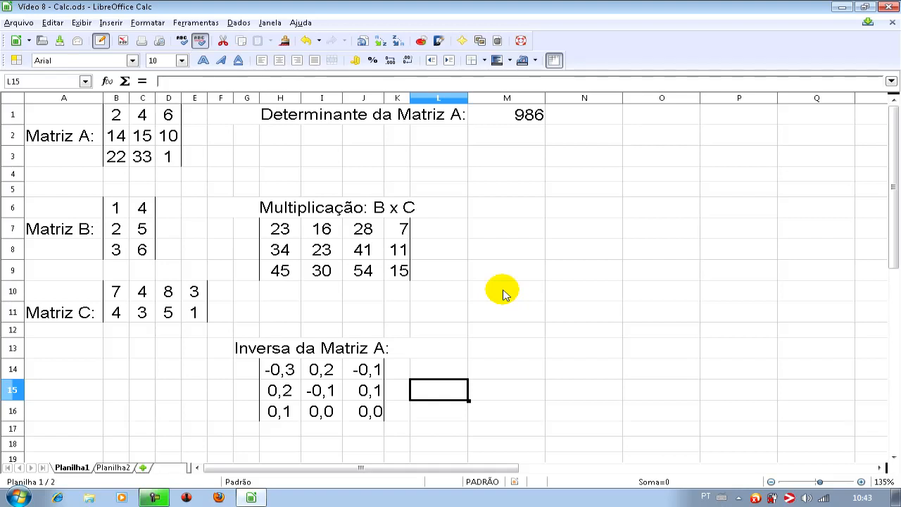
- Review the descriptions of TRANSPOR, MATRIZ.UNIDADE and FREQUÊNCIA in the function wizard's Matriciais category, and close the wizard without inserting anything
click(105, 81)
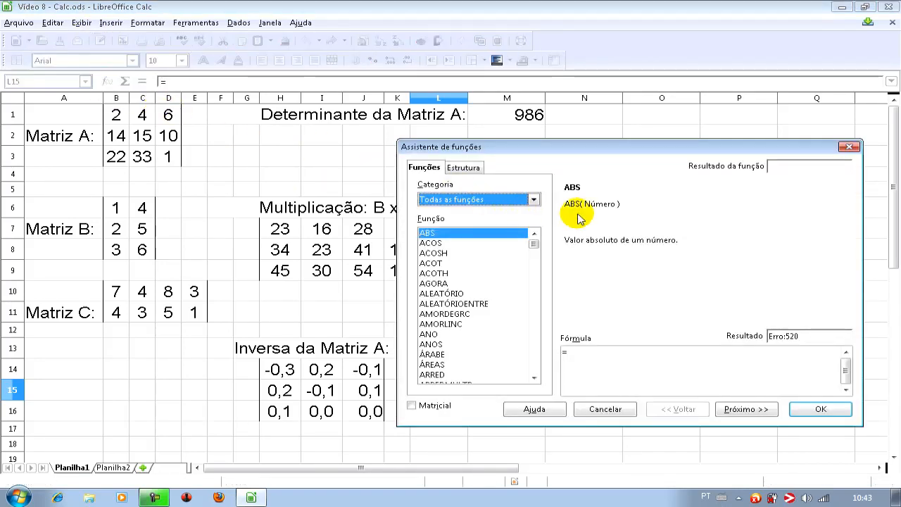
click(533, 201)
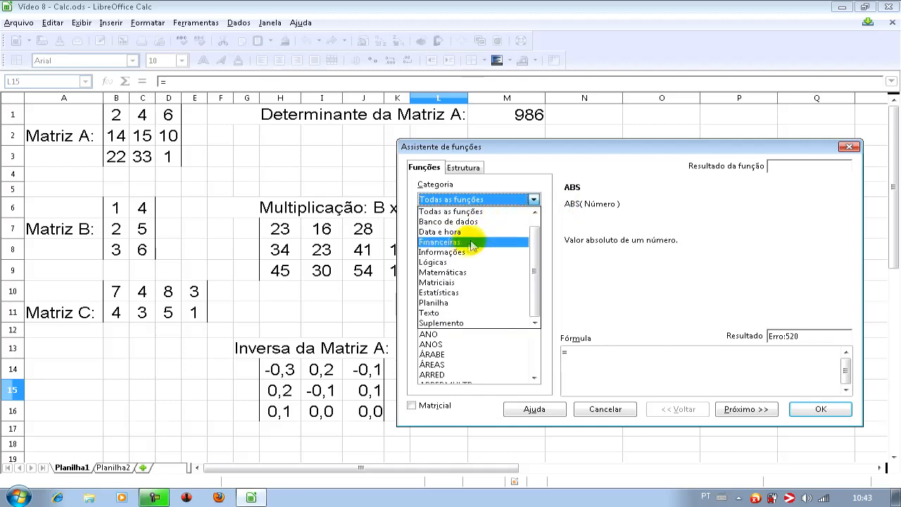
click(458, 281)
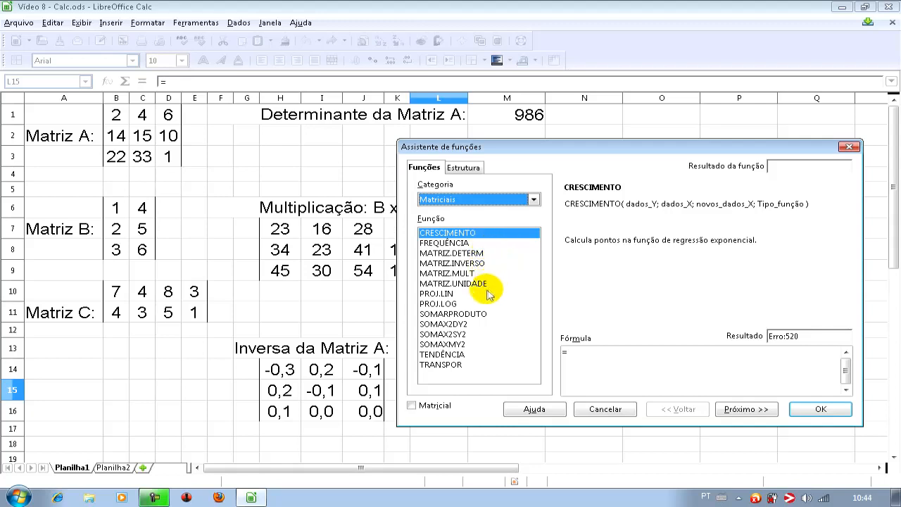
click(456, 366)
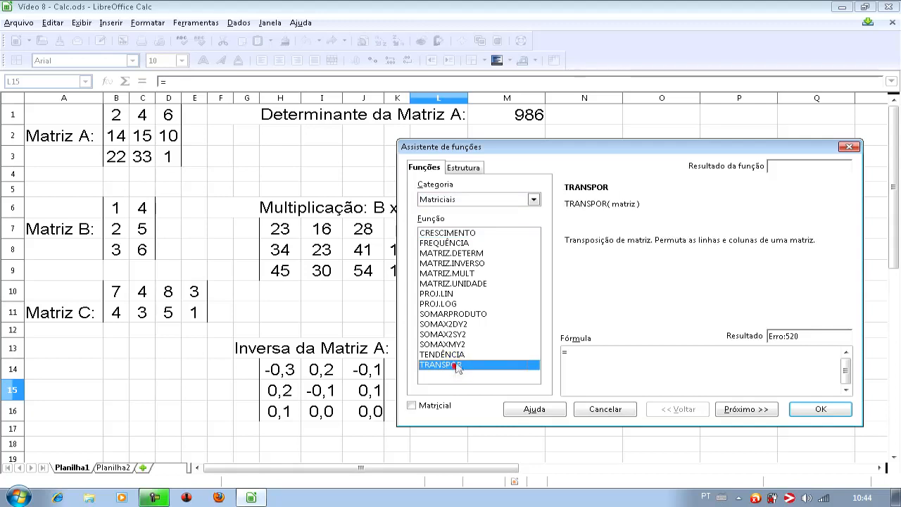
click(473, 283)
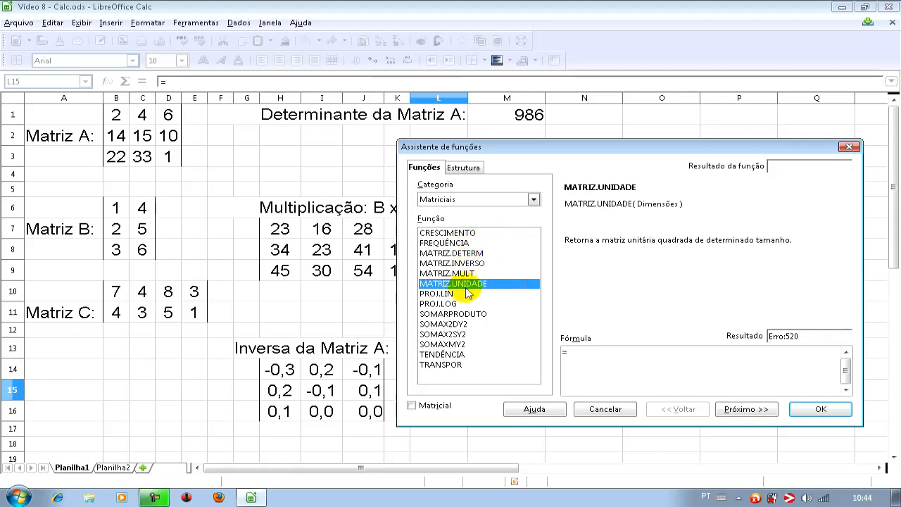
click(447, 243)
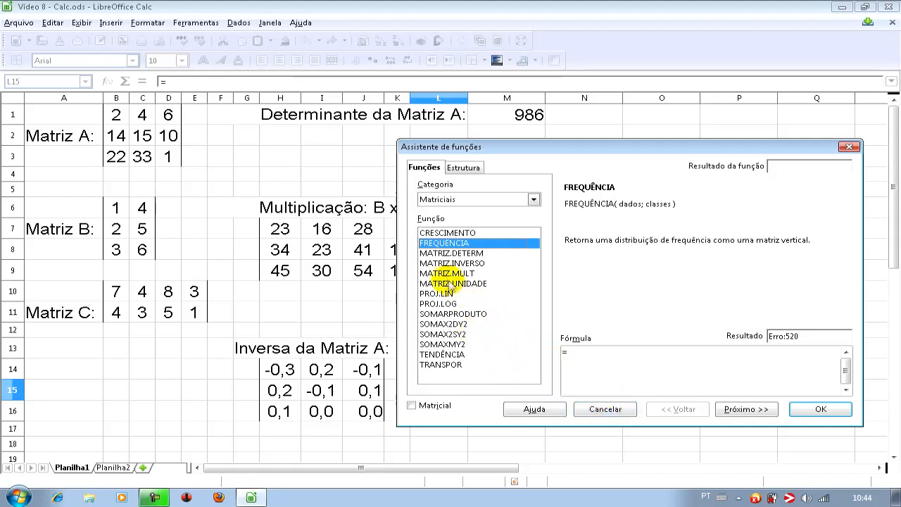
click(604, 409)
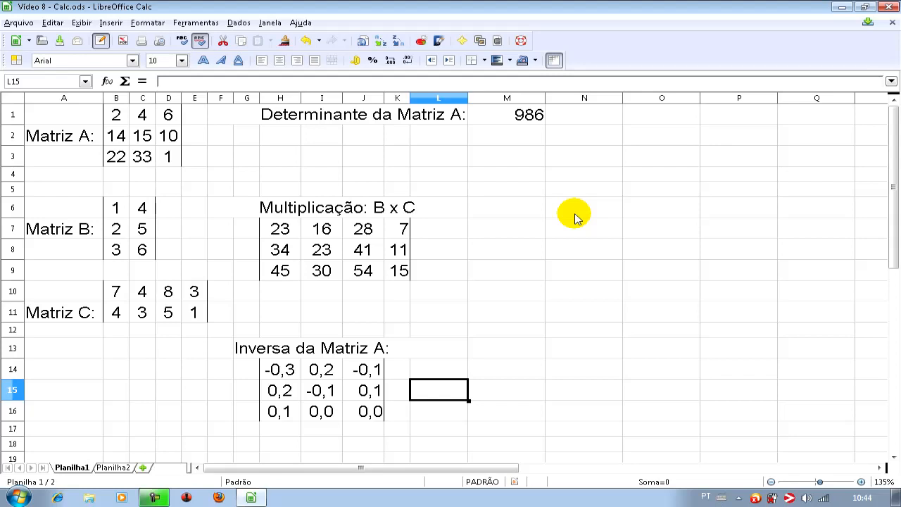
- Reopen the function wizard with all functions listed, read the ACOSH description, and cancel
click(107, 81)
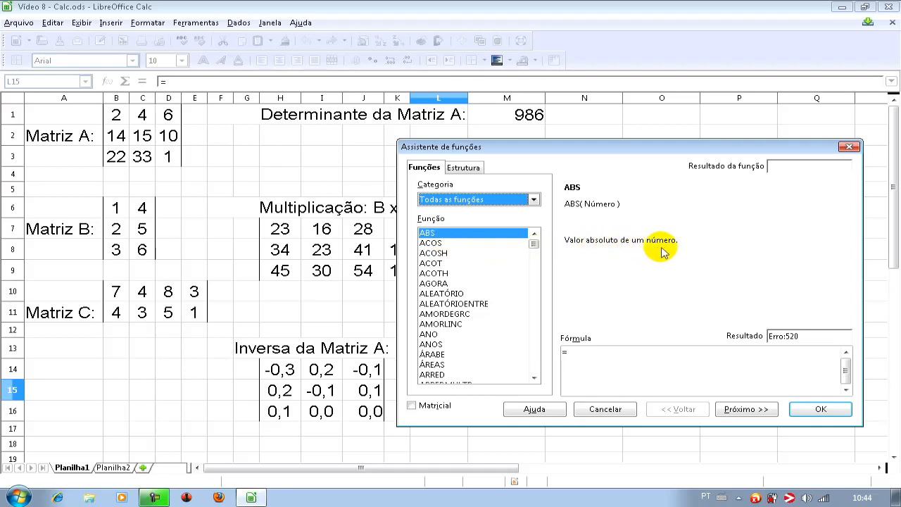
click(435, 253)
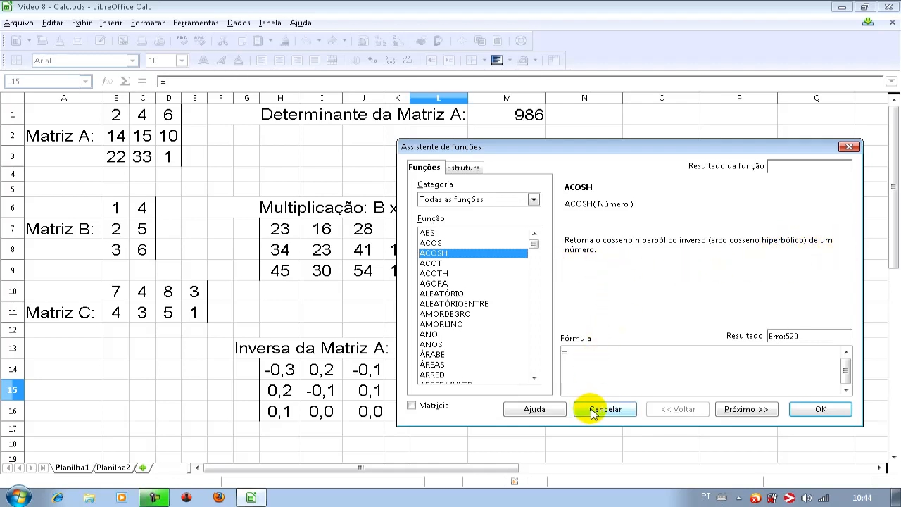
click(591, 412)
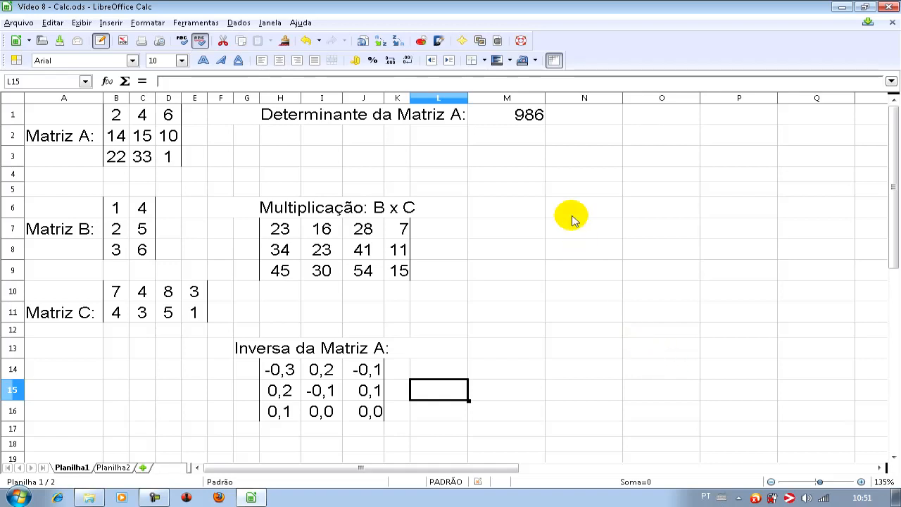
- Go to the Planilha2 sheet and examine the Matrícula, Nome and Nota data in D2:F11 and the empty Matrícula cell B1
click(113, 468)
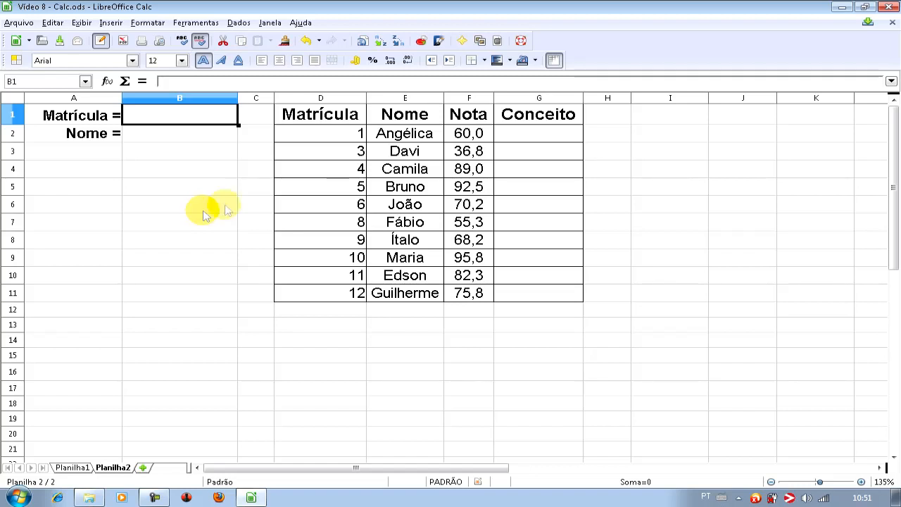
click(333, 138)
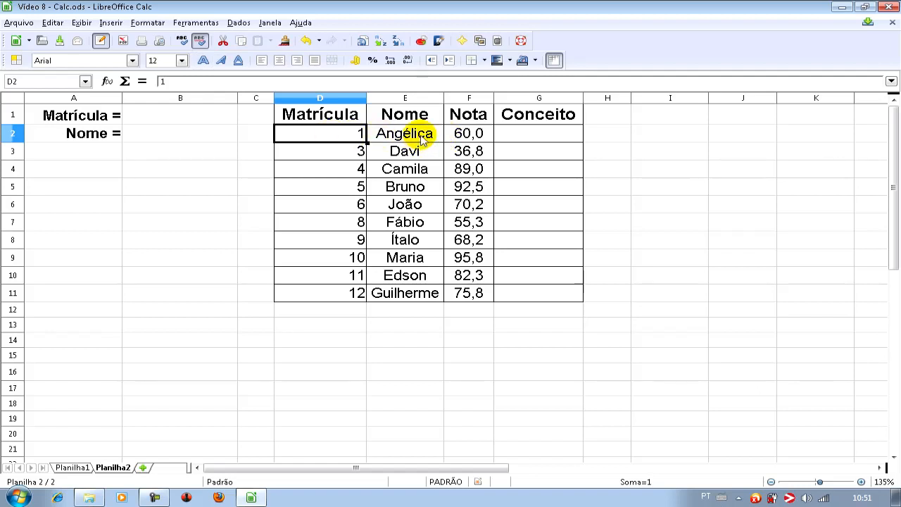
drag(422, 137, 412, 296)
drag(352, 134, 463, 299)
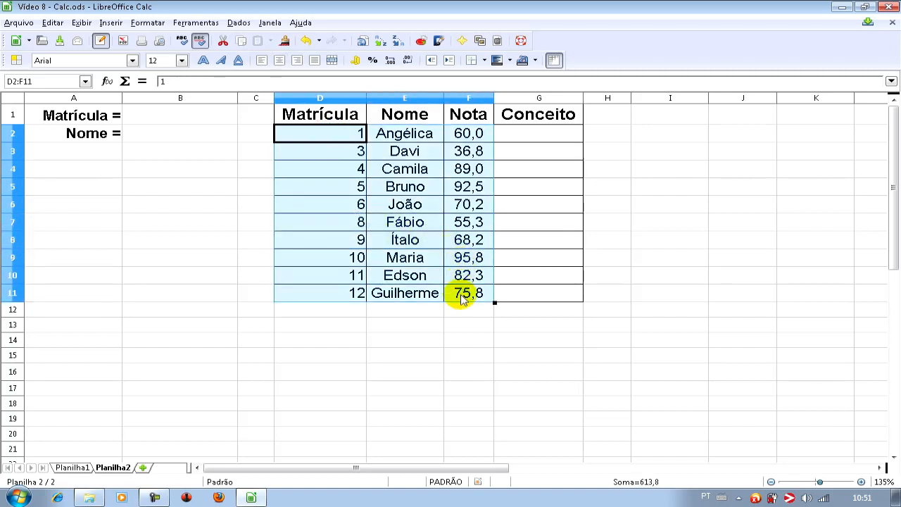
click(162, 242)
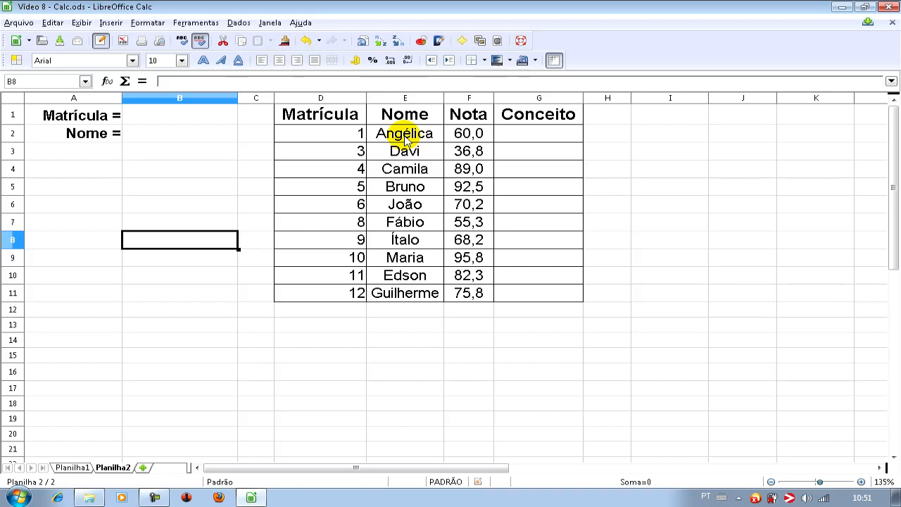
click(168, 118)
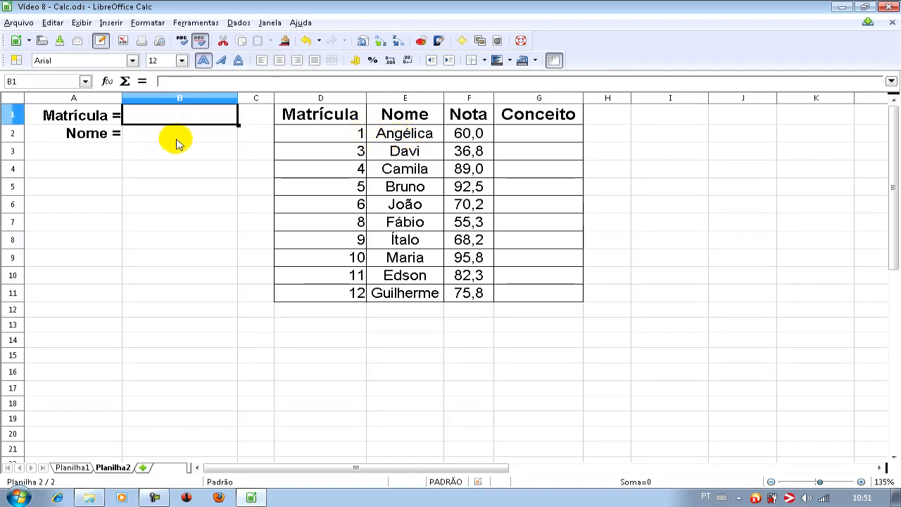
- Start a PROCV function in the Nome cell B2 with the function wizard, using B1 as the search criterion
click(176, 139)
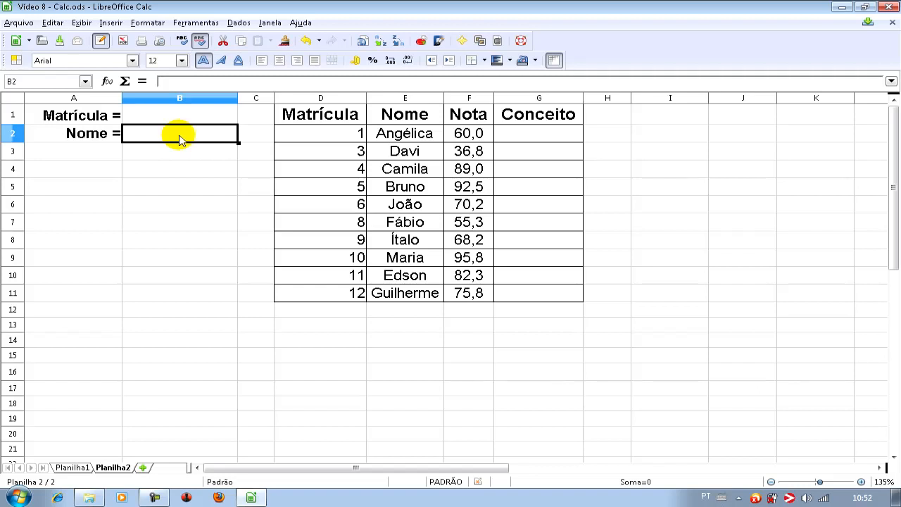
click(107, 82)
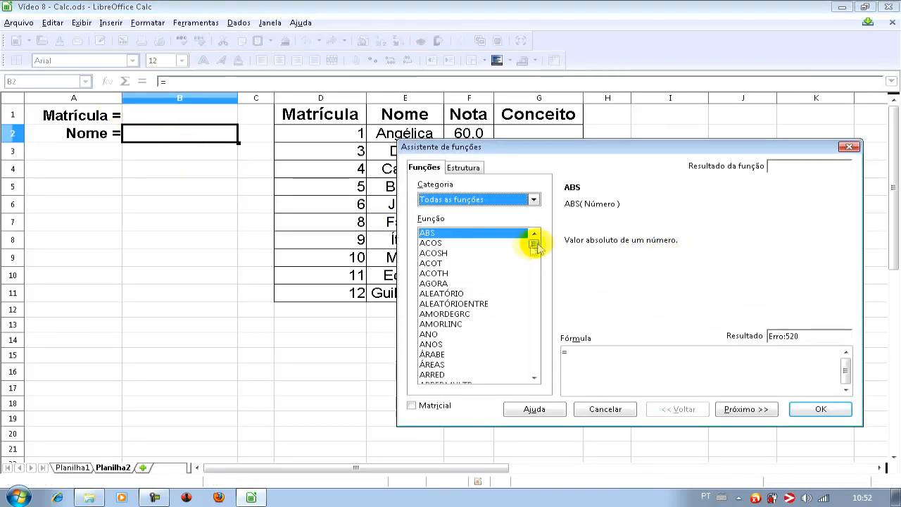
drag(533, 244, 533, 347)
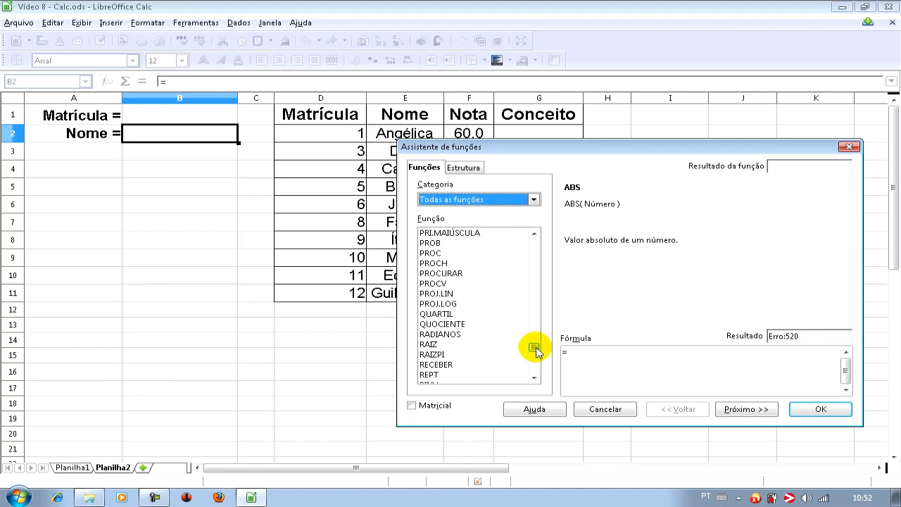
click(436, 284)
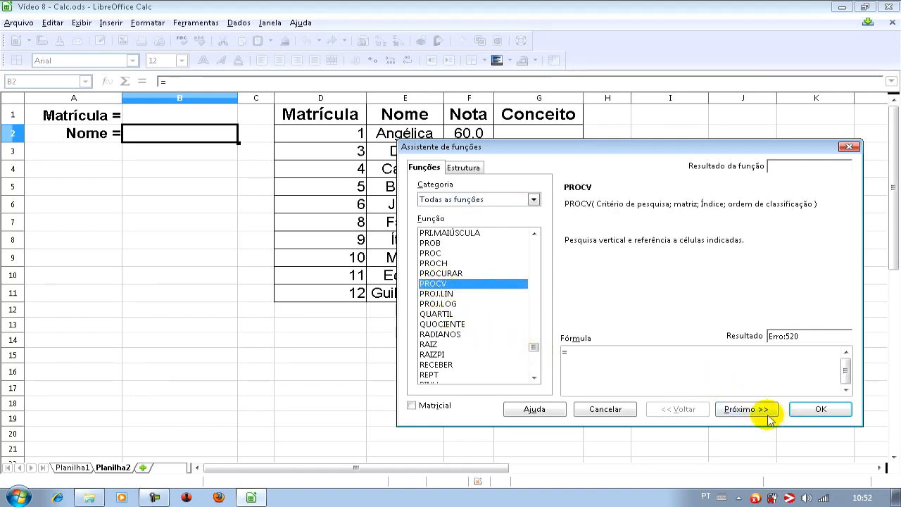
click(744, 408)
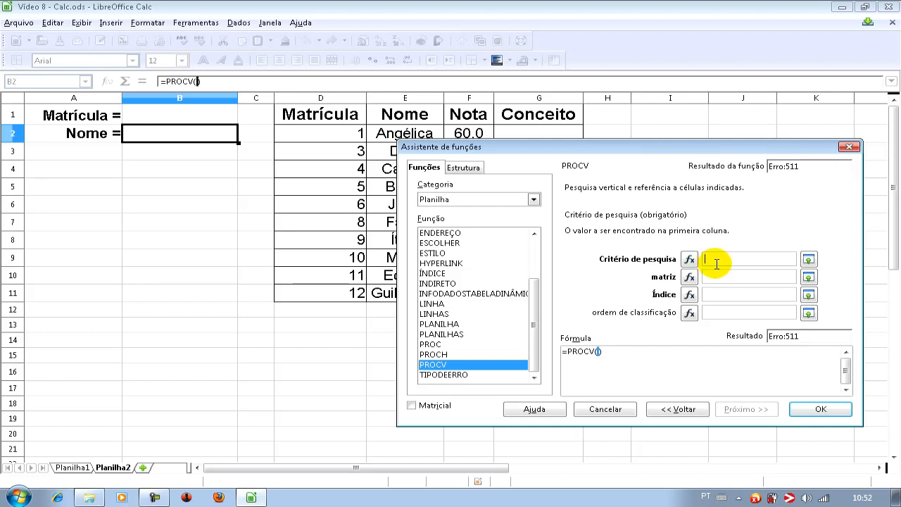
click(161, 116)
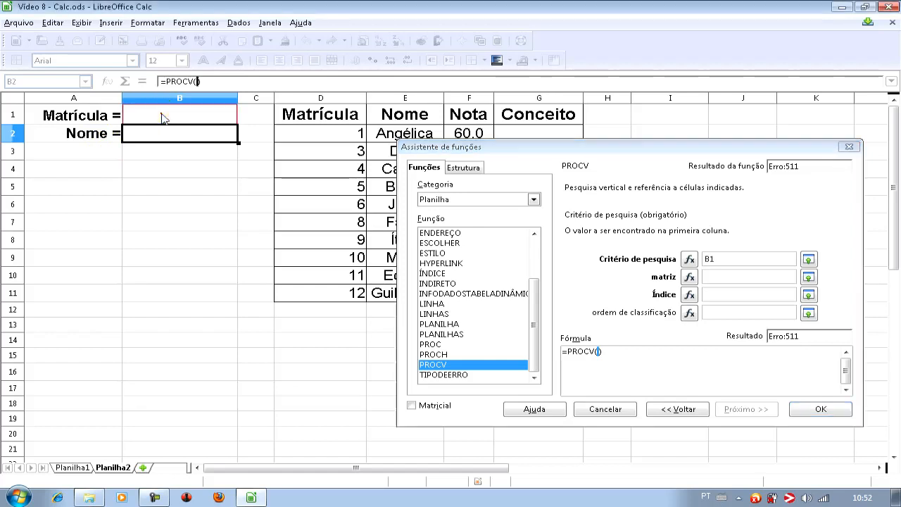
- Complete the PROCV in B2 with matrix D2:F11, column index 2 and sort order 0, and insert the formula
click(738, 279)
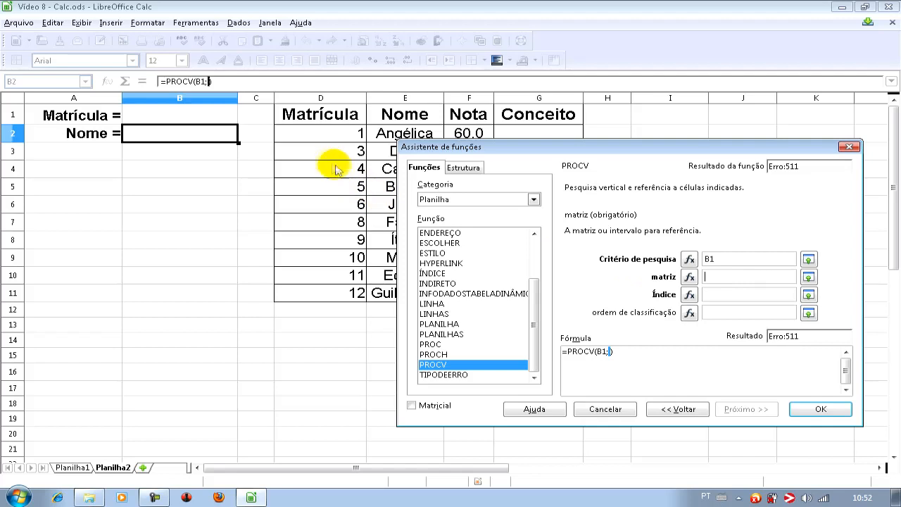
drag(327, 138, 454, 296)
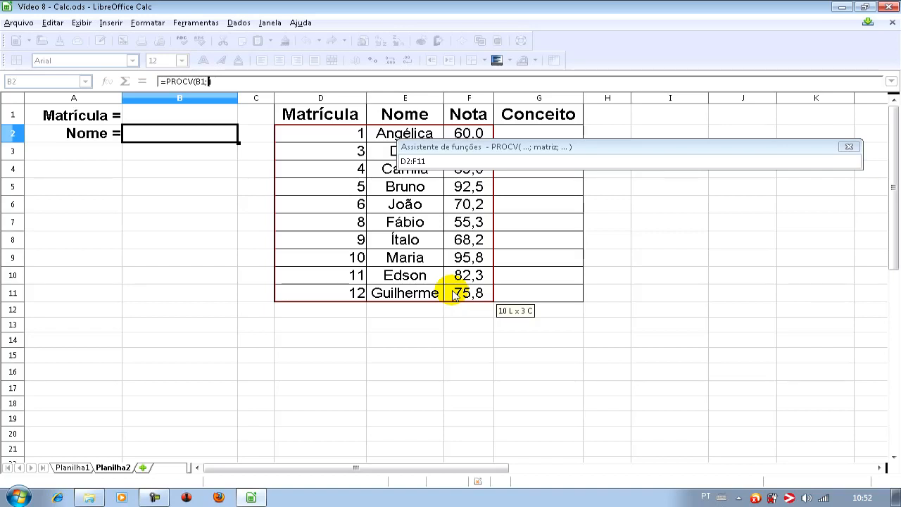
drag(454, 296, 454, 296)
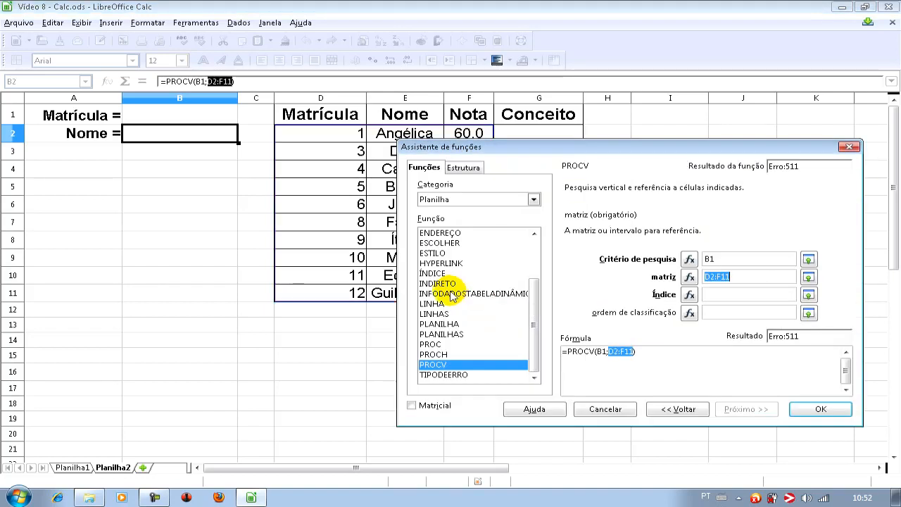
click(711, 295)
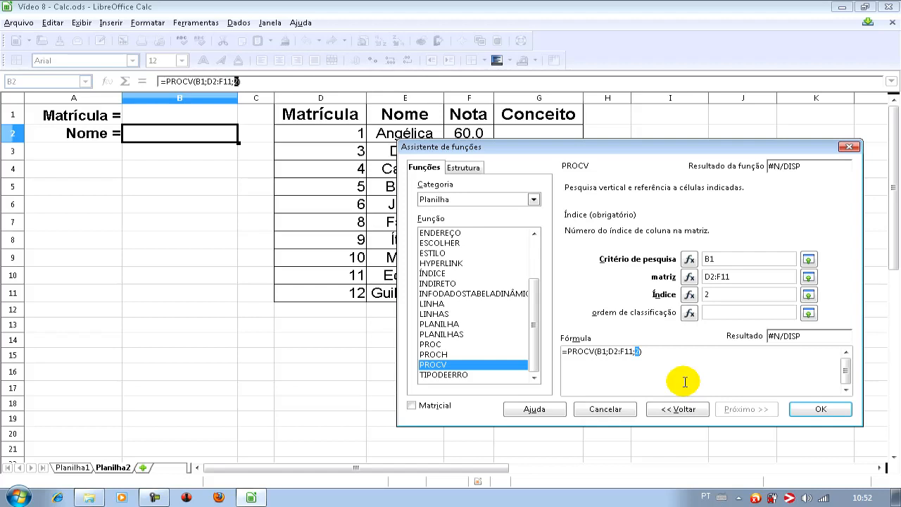
click(735, 311)
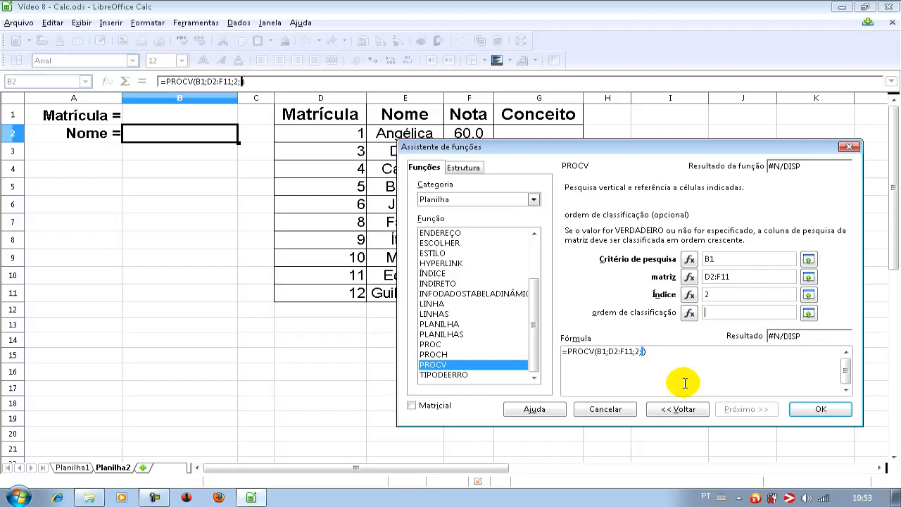
text(0)
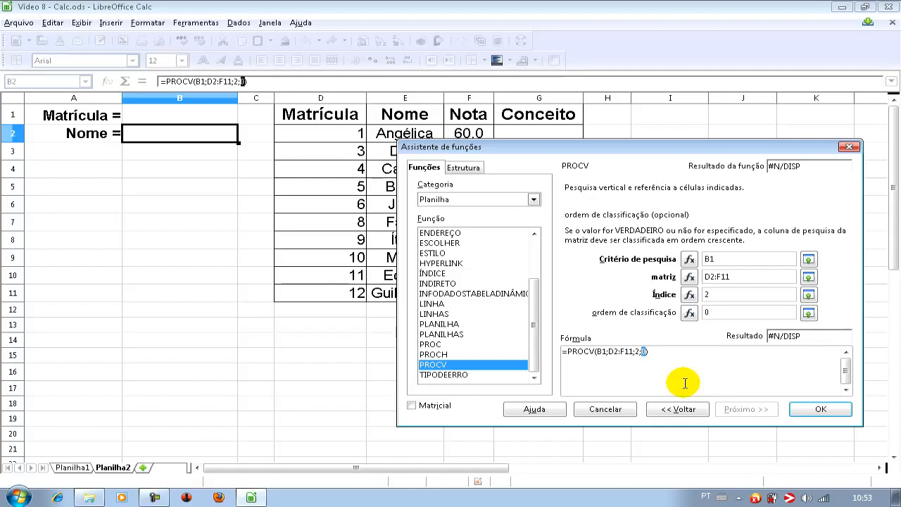
click(821, 409)
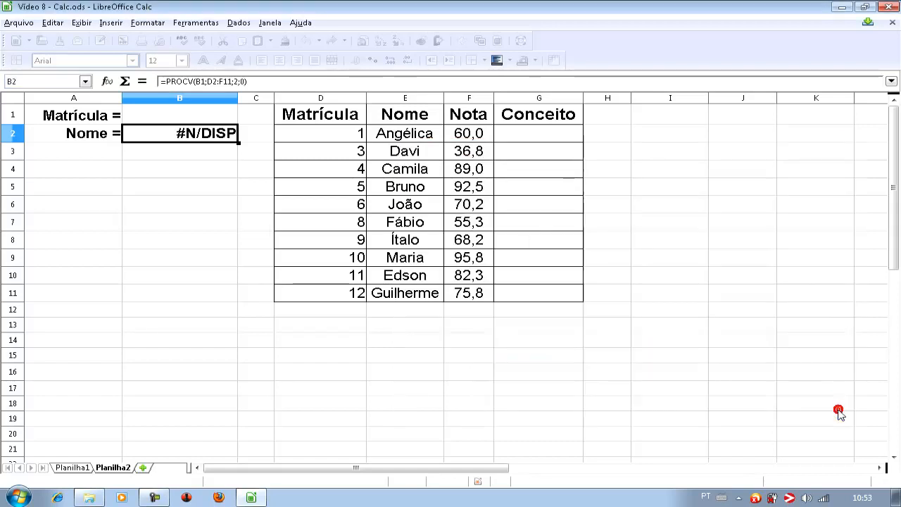
- Enter 5 as the Matrícula in B1 to test the name lookup
click(193, 119)
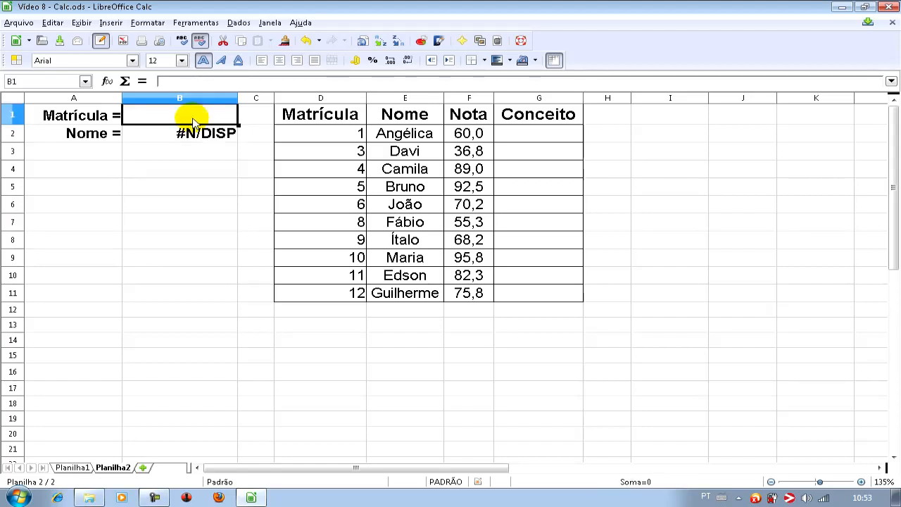
text(5)
key(Return)
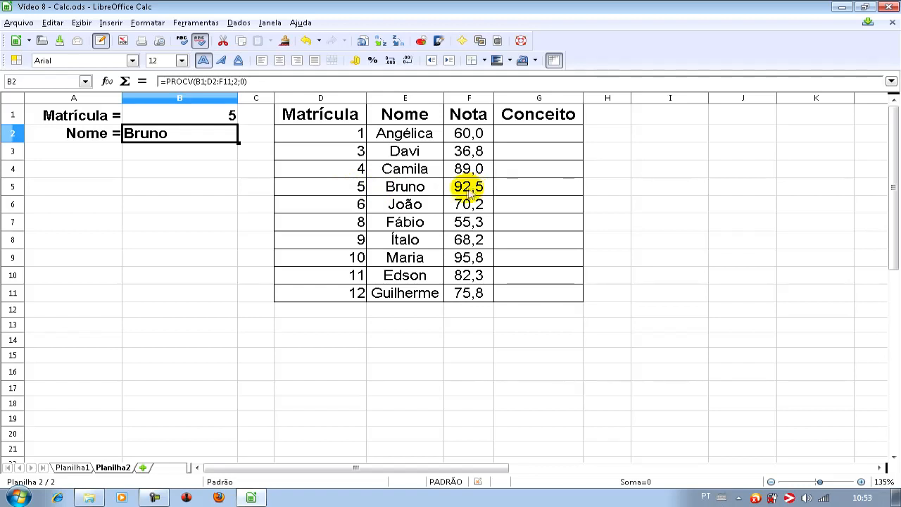
- Test the lookup with Matrícula values missing from the table by entering 7 and then 0 in B1
click(215, 120)
text(7)
key(Return)
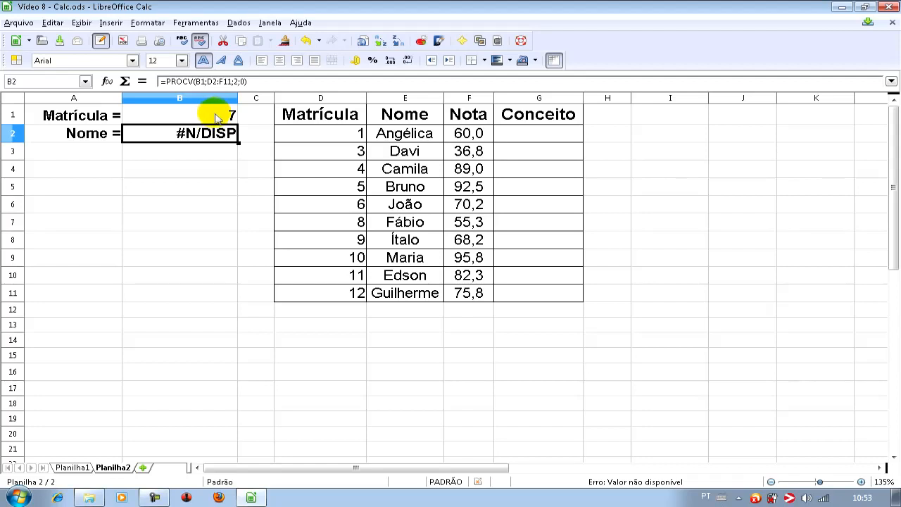
click(216, 118)
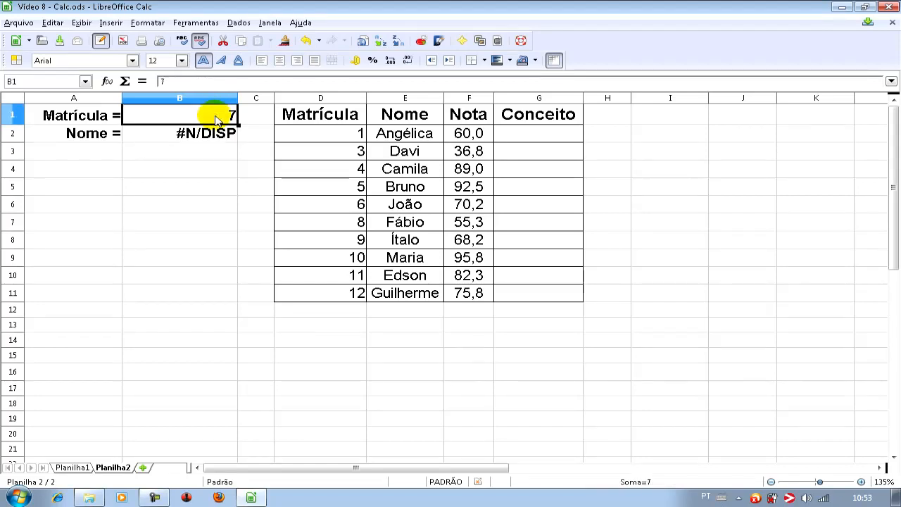
text(0)
key(Return)
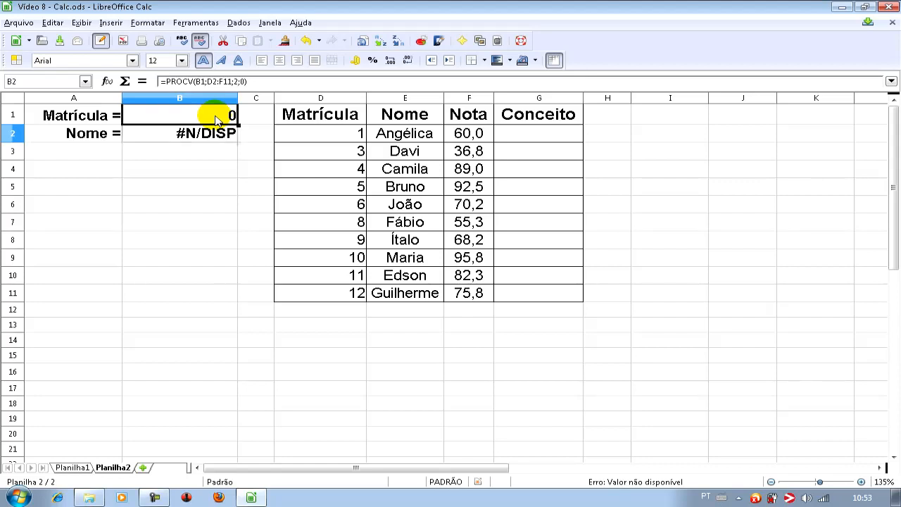
- Test the name lookup with more Matrícula values missing from the table by entering 2, 3,2 and 13 in B1
click(216, 120)
text(2)
key(Return)
click(216, 120)
text(3,2)
key(Return)
click(216, 120)
click(216, 119)
text(13)
key(Return)
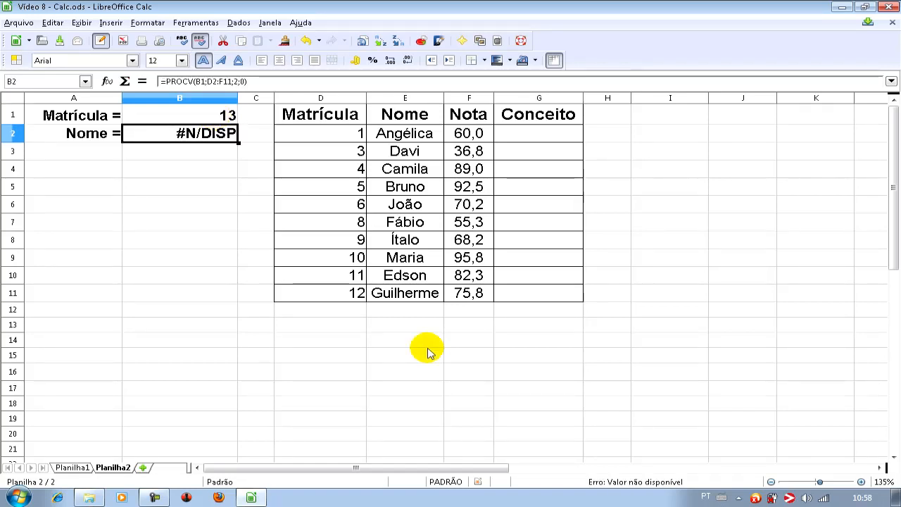
- Set the Matrícula in B1 to 5
click(216, 118)
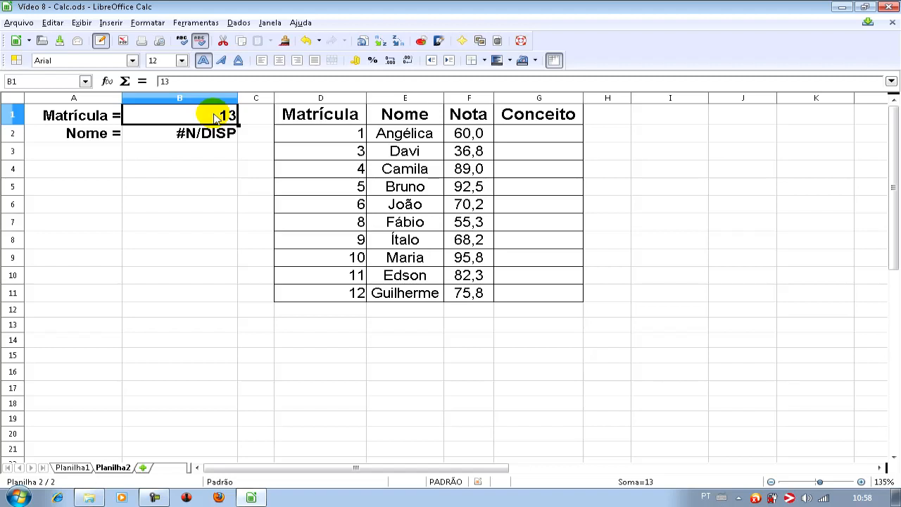
text(5)
key(Return)
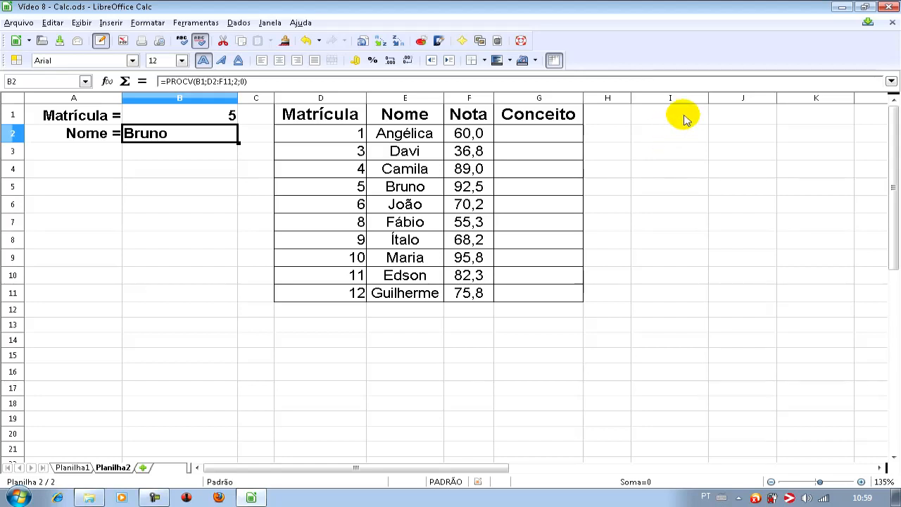
- Begin a grade reference table with 0 in I1 and REPROVADO in J1
click(681, 116)
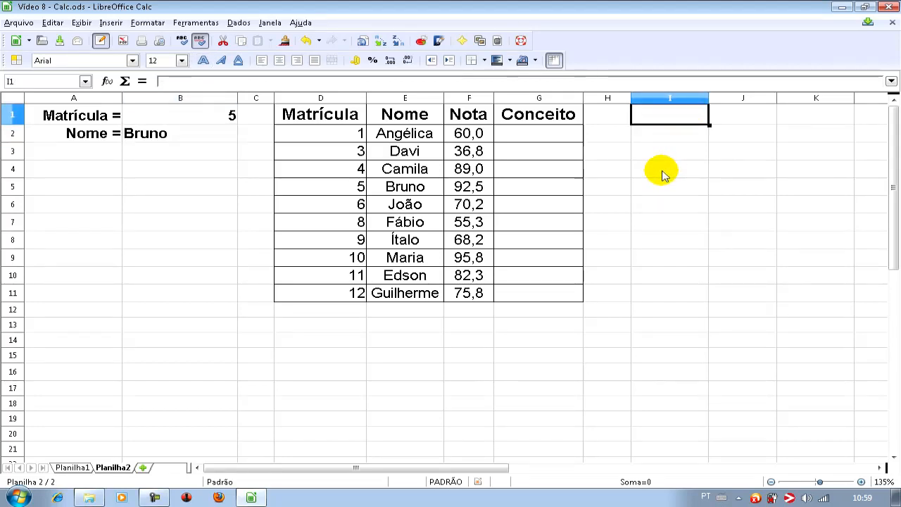
text(0)
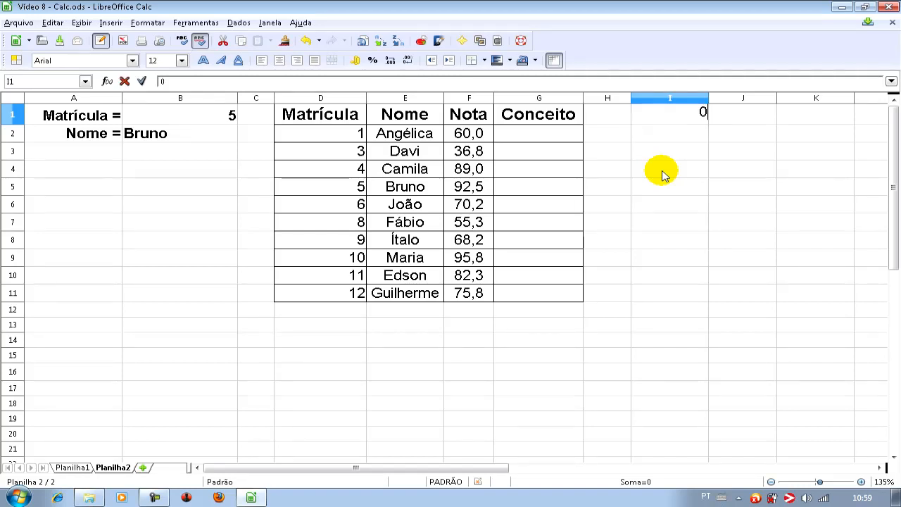
click(748, 120)
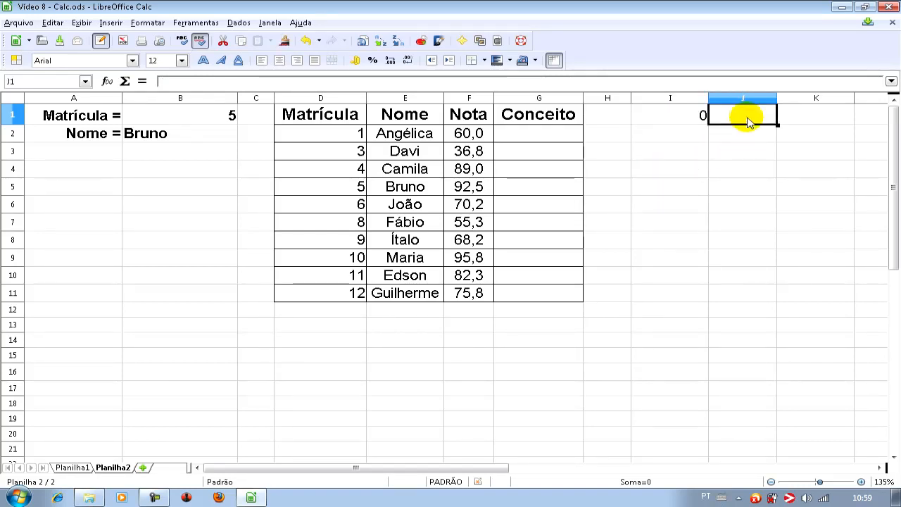
text(RE)
key(BackSpace)
key(BackSpace)
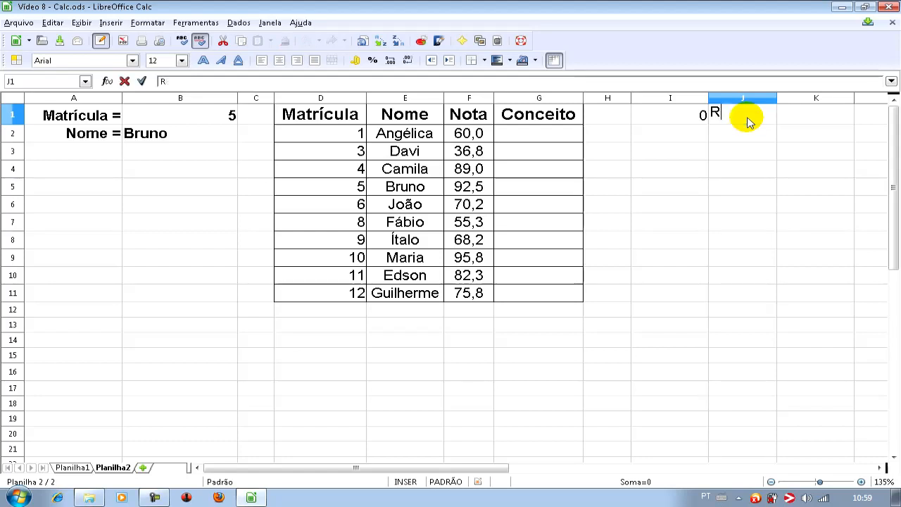
text(REPROVADO)
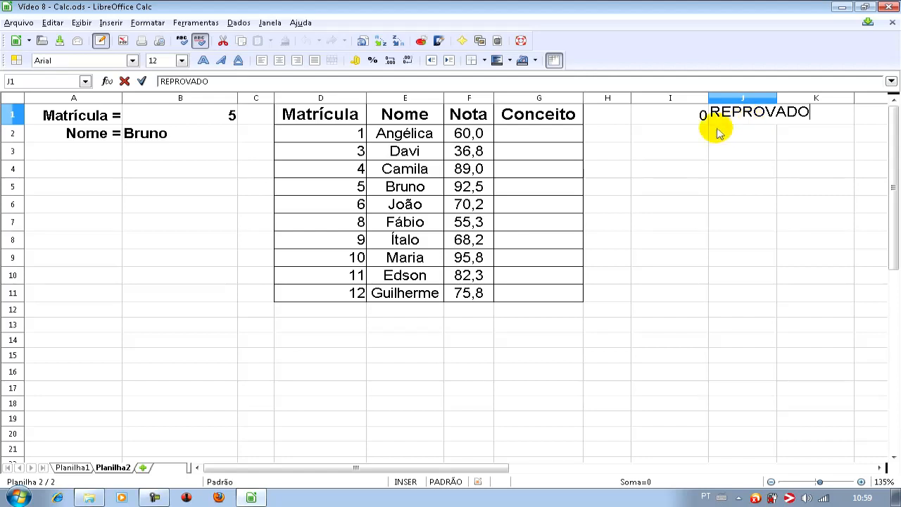
- Add 60 with concept C in I2:J2 and 80 with concept B in I3:J3 of the grade table
click(691, 140)
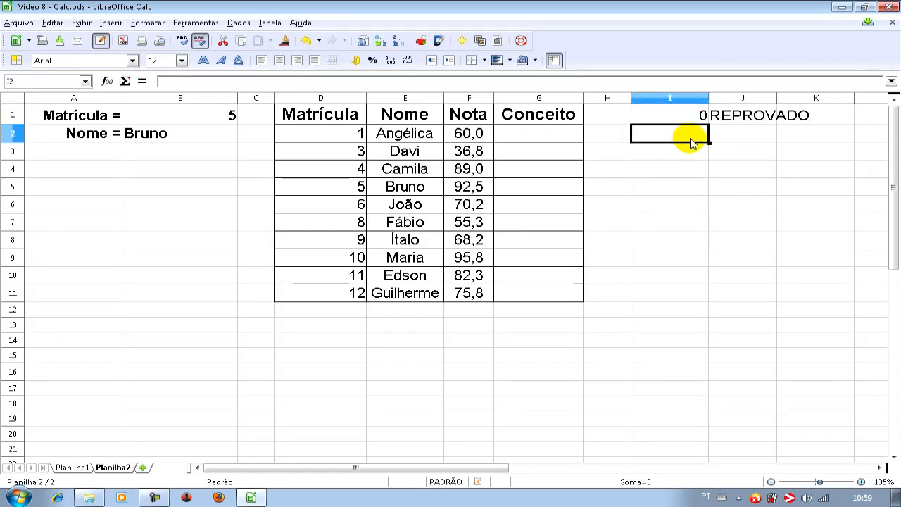
text(60)
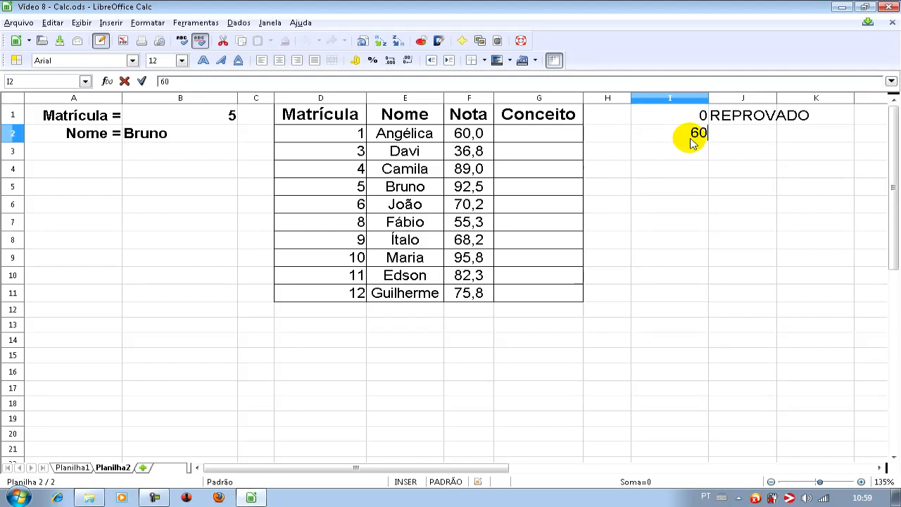
click(752, 140)
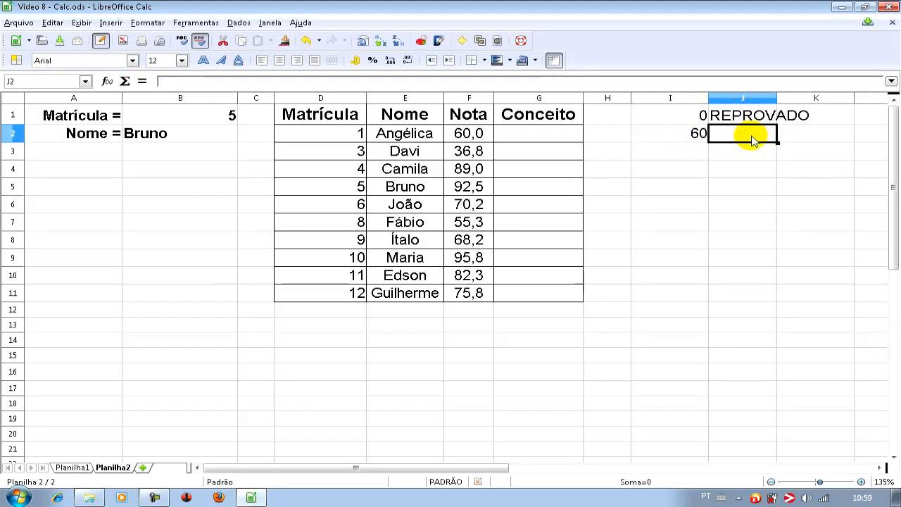
text(C)
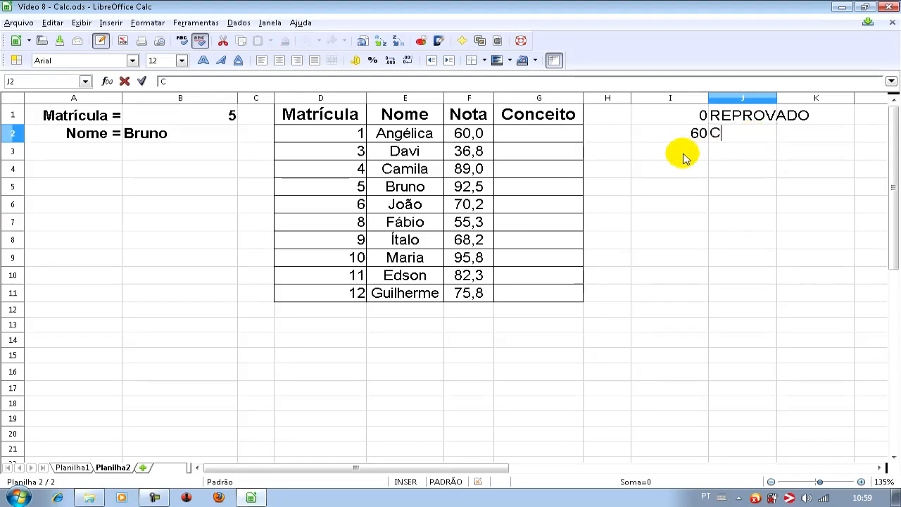
click(693, 155)
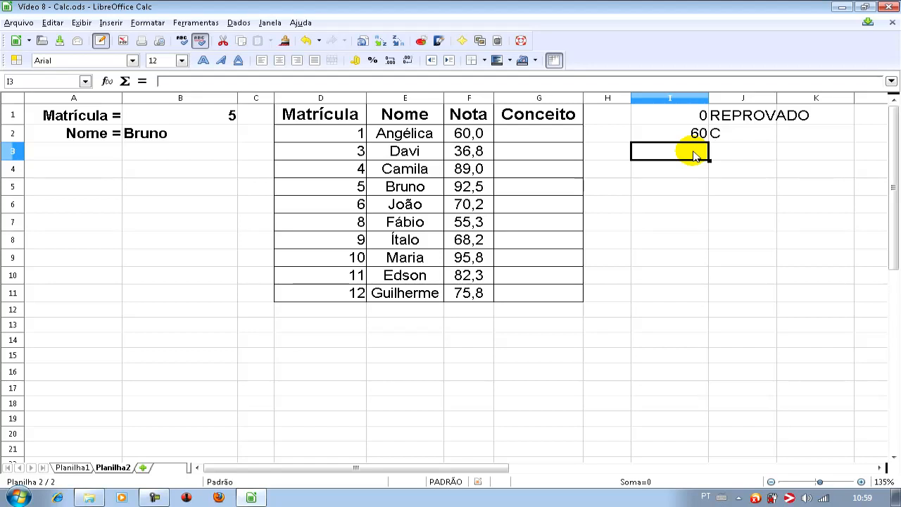
text(80)
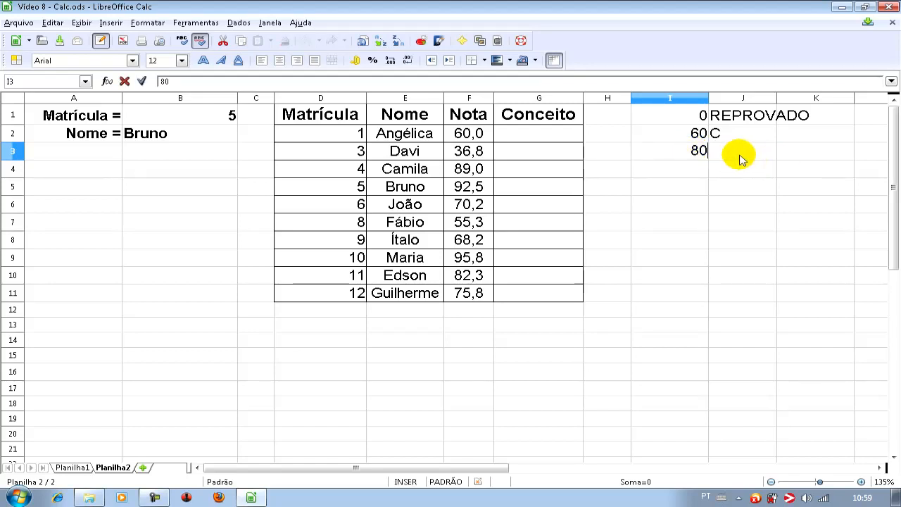
click(742, 158)
text(B)
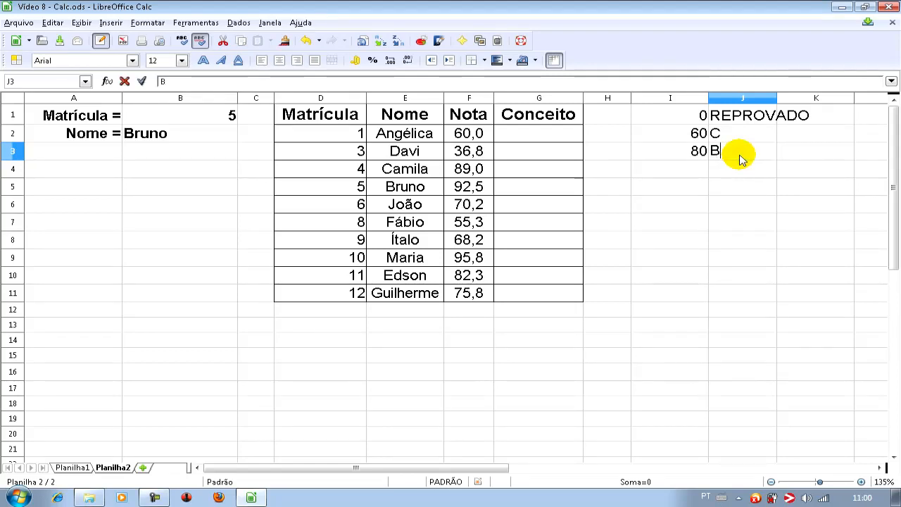
- Finish the grade table with 90 in I4 and concept A in J4
click(689, 170)
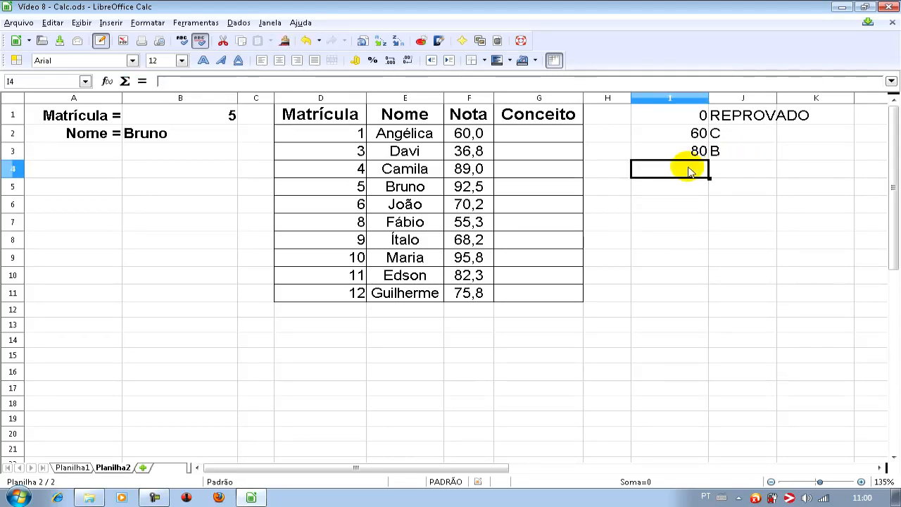
text(90)
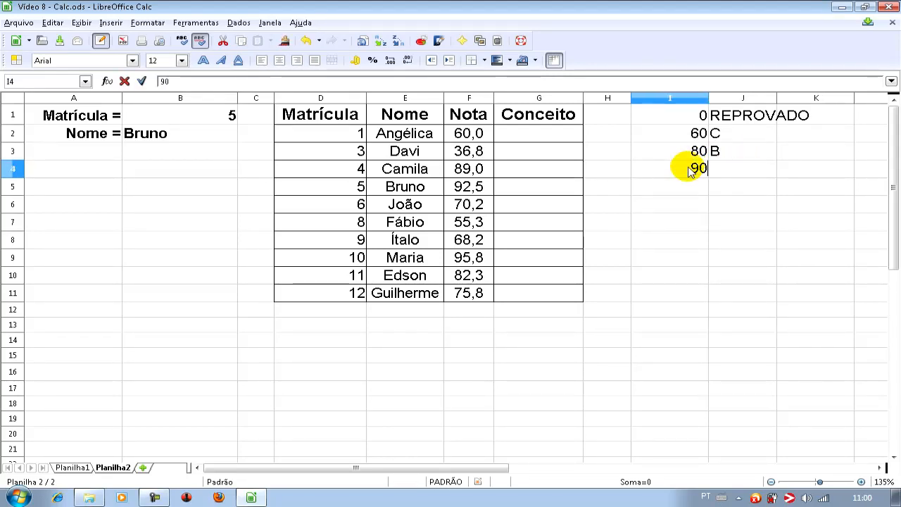
click(745, 175)
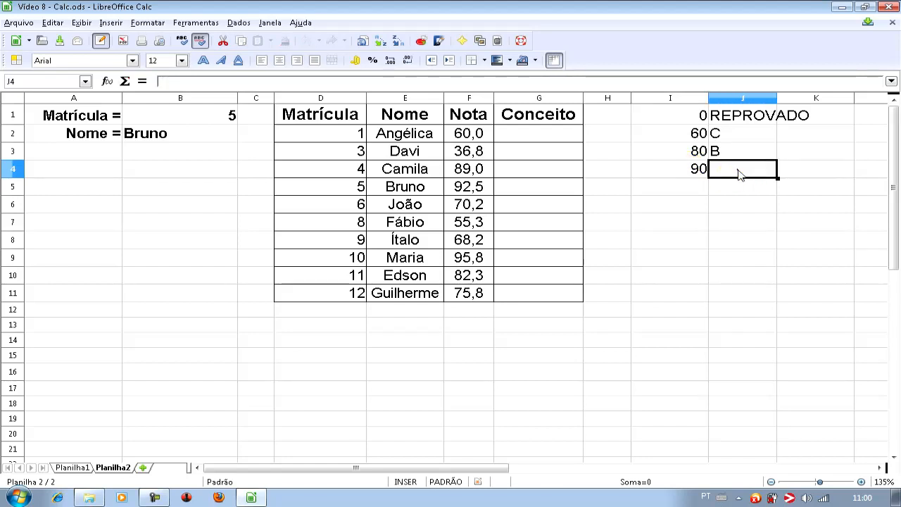
text(A)
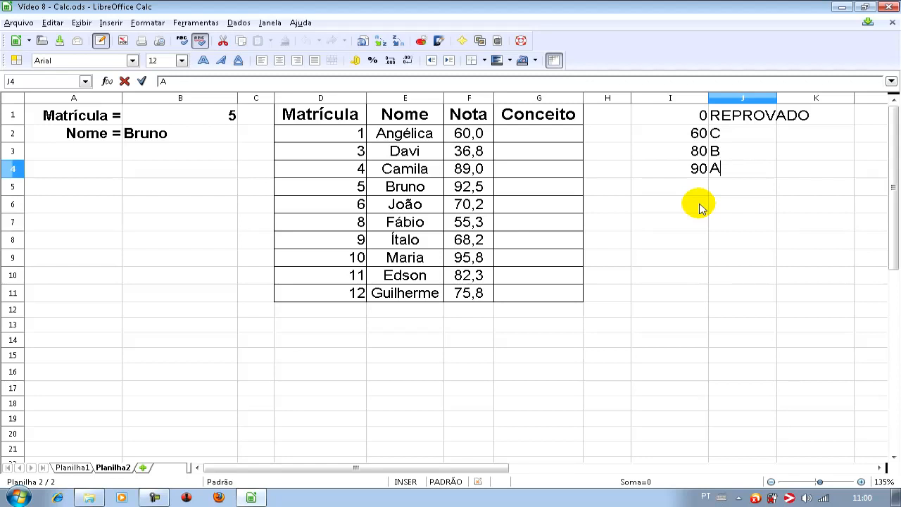
key(Return)
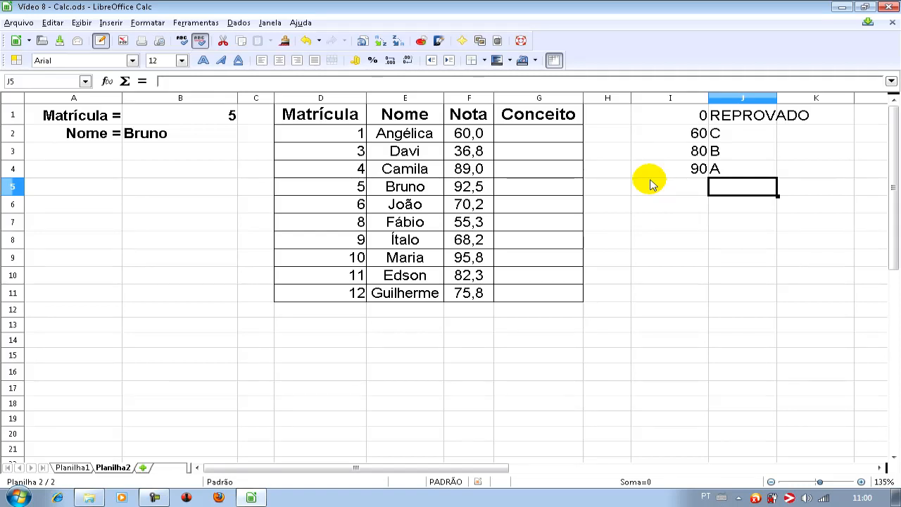
- Start a PROCV function in the Conceito cell G2 with the function wizard, using F2 as the search criterion
click(533, 142)
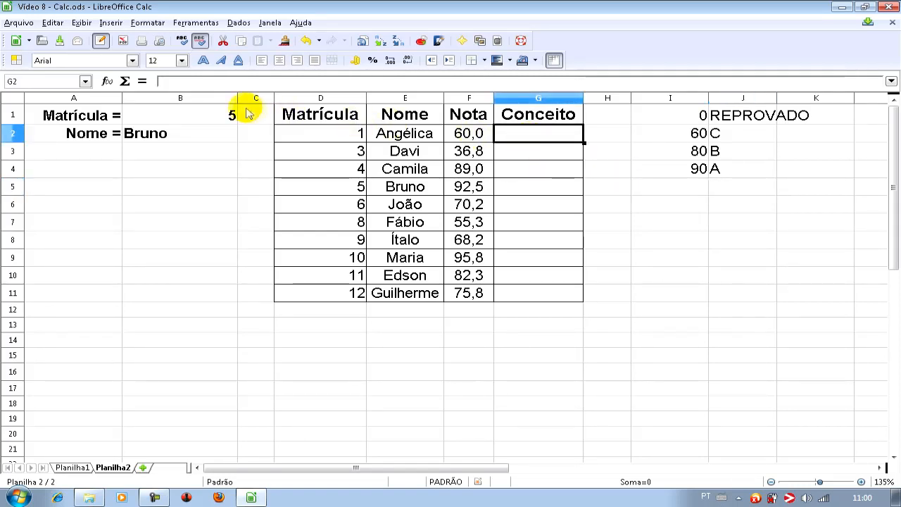
click(108, 82)
drag(533, 244, 519, 347)
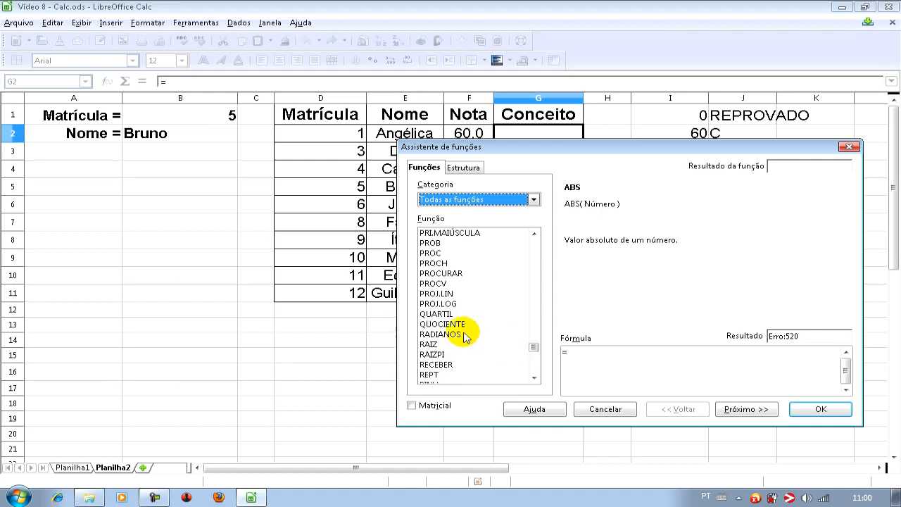
click(435, 283)
click(761, 410)
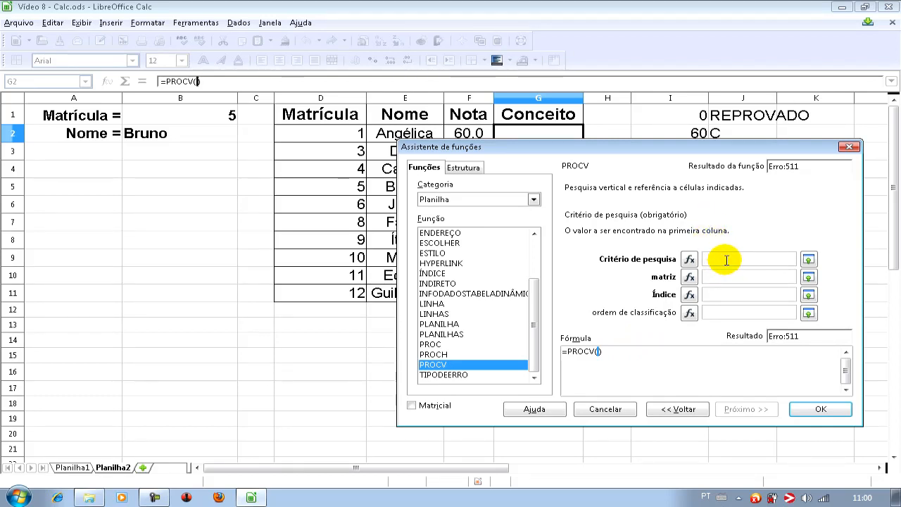
drag(506, 148, 533, 172)
click(469, 133)
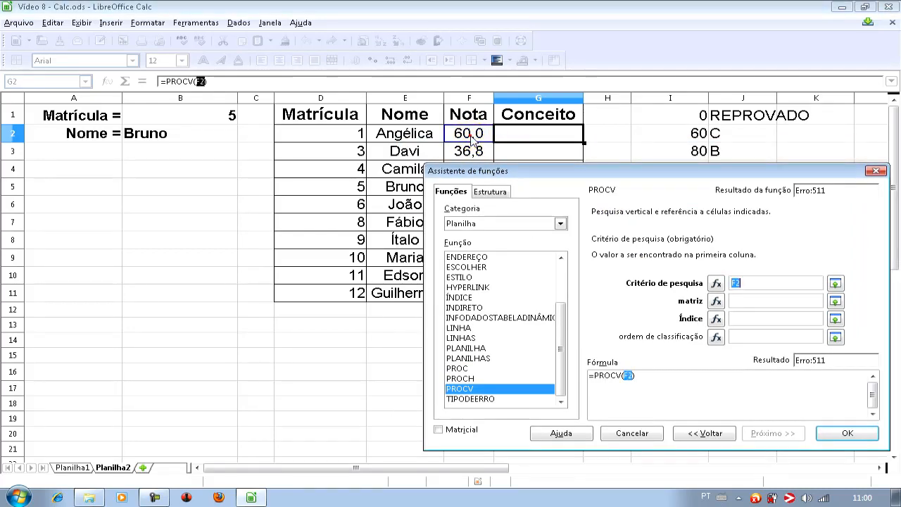
- Complete the PROCV in G2 with matrix I1:J4, column index 2 and sort order 1, and insert the formula
click(747, 300)
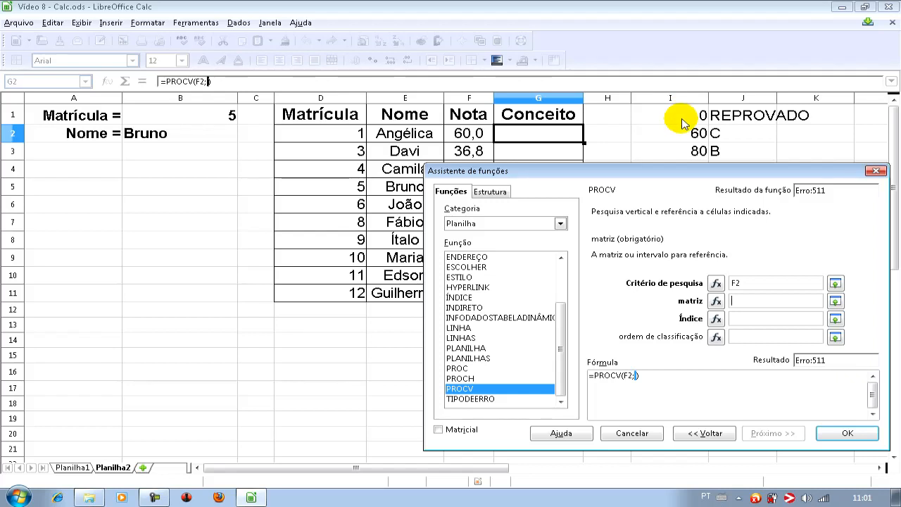
drag(682, 122, 734, 172)
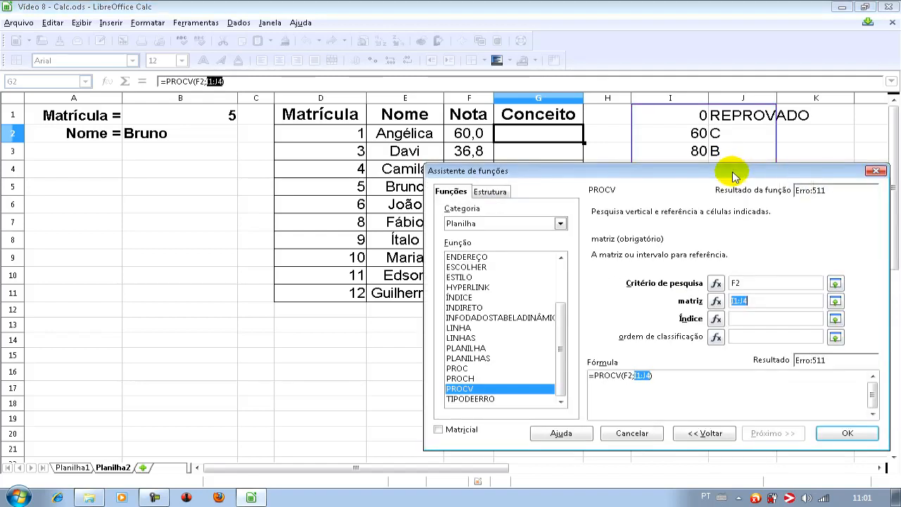
click(757, 318)
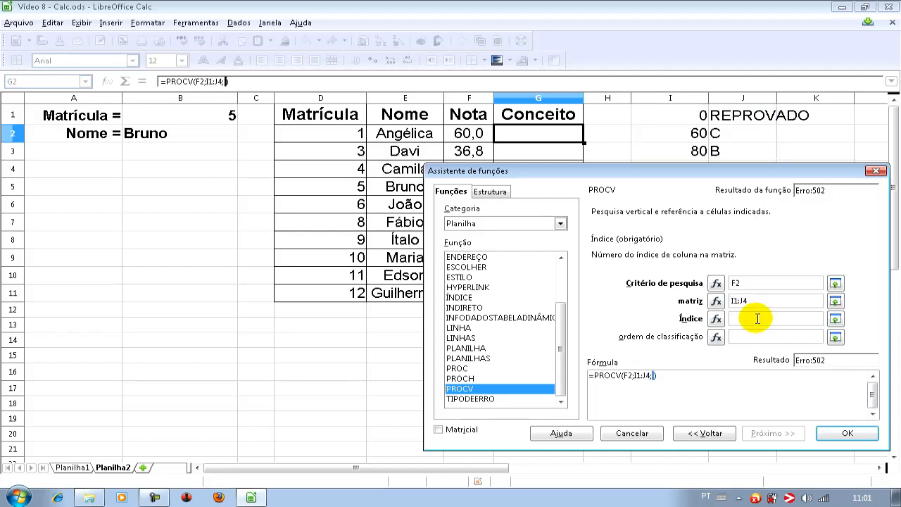
text(2)
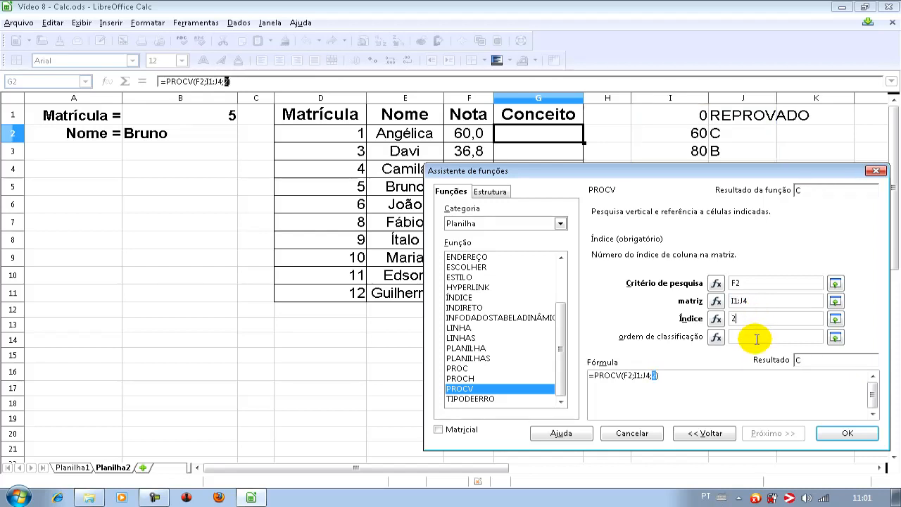
click(757, 340)
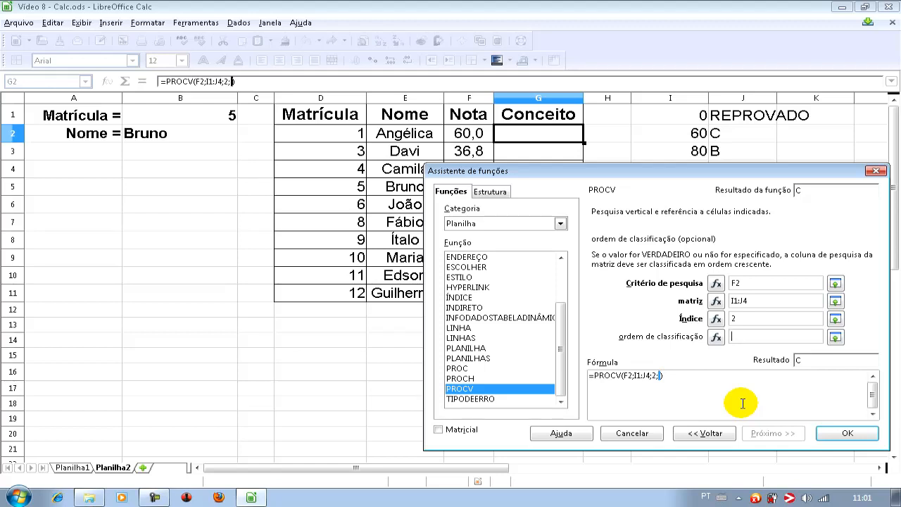
text(1)
click(846, 433)
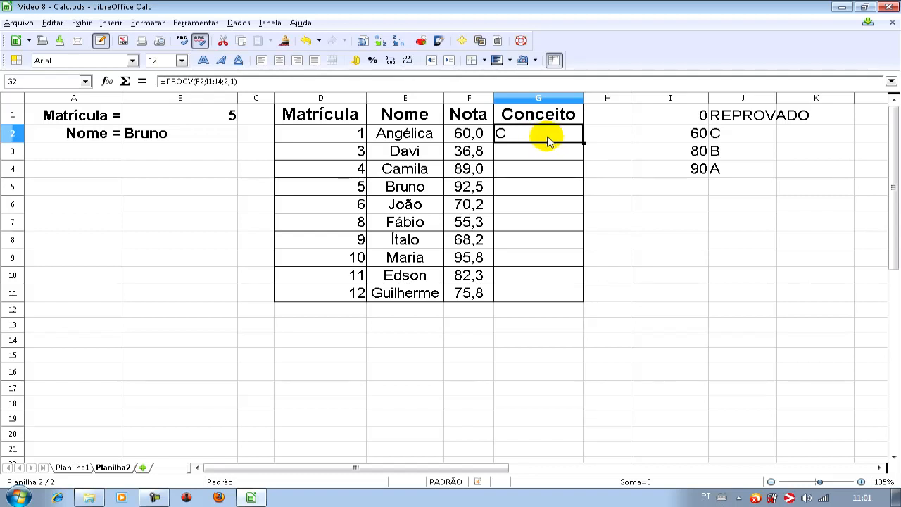
- Centre the contents of the Conceito cells G2:G11 horizontally
drag(539, 137, 528, 287)
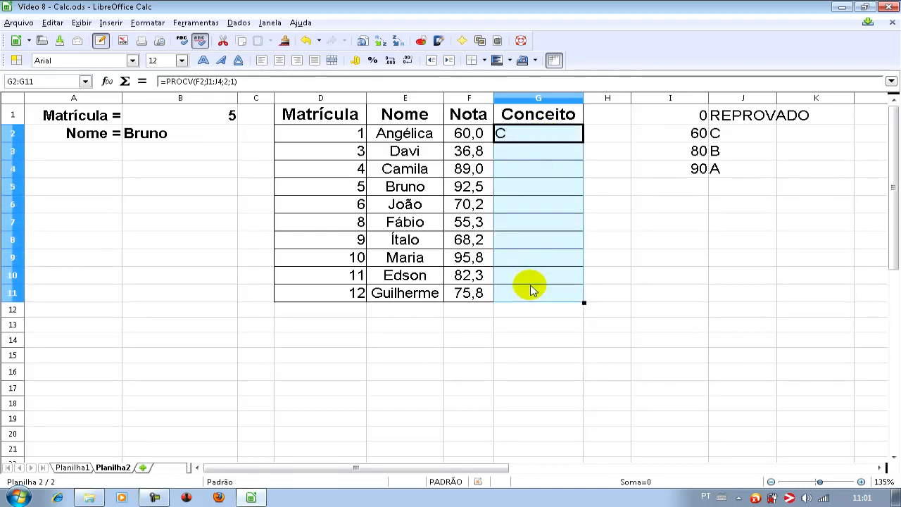
click(279, 61)
click(560, 155)
- Make the matrix reference in the G2 PROCV formula absolute as $I$1:$J$4
click(540, 137)
click(549, 138)
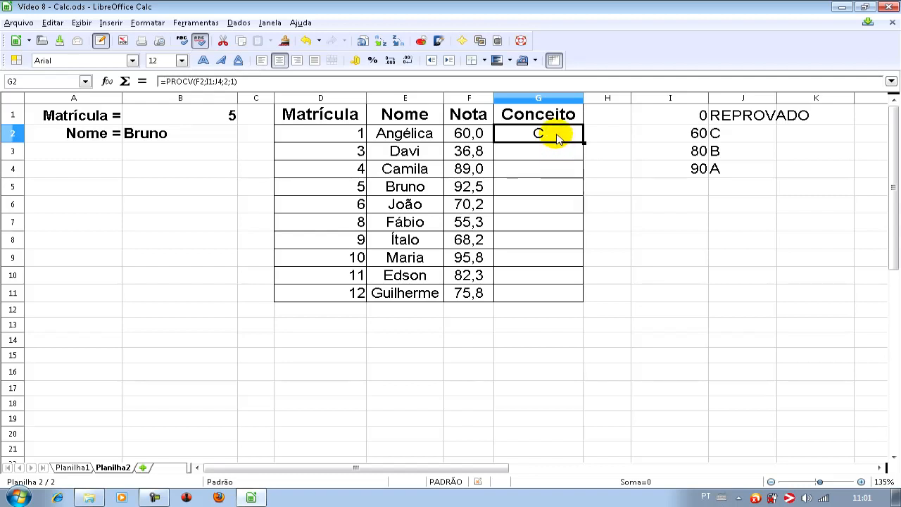
double_click(556, 136)
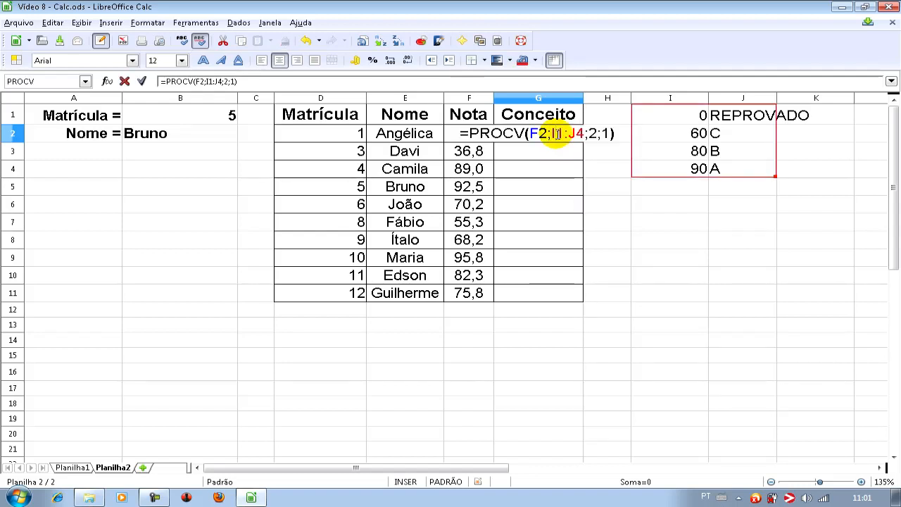
key(Left)
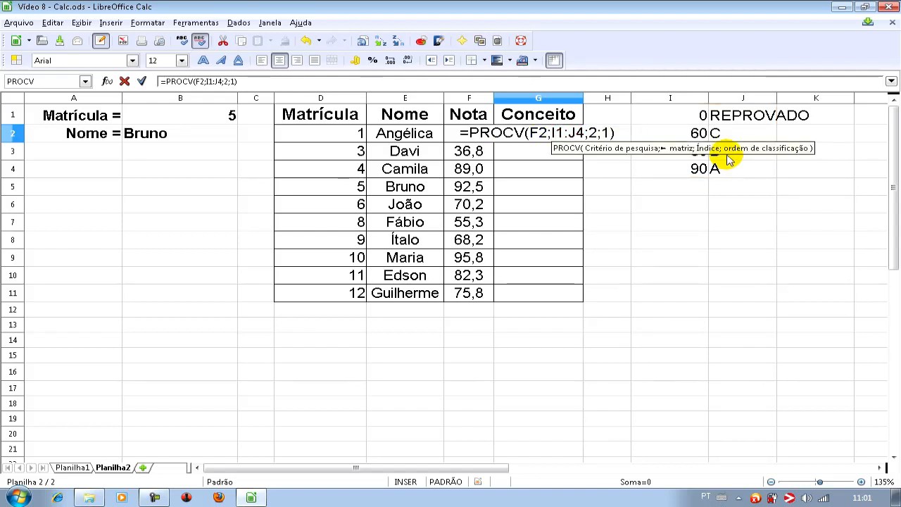
text($)
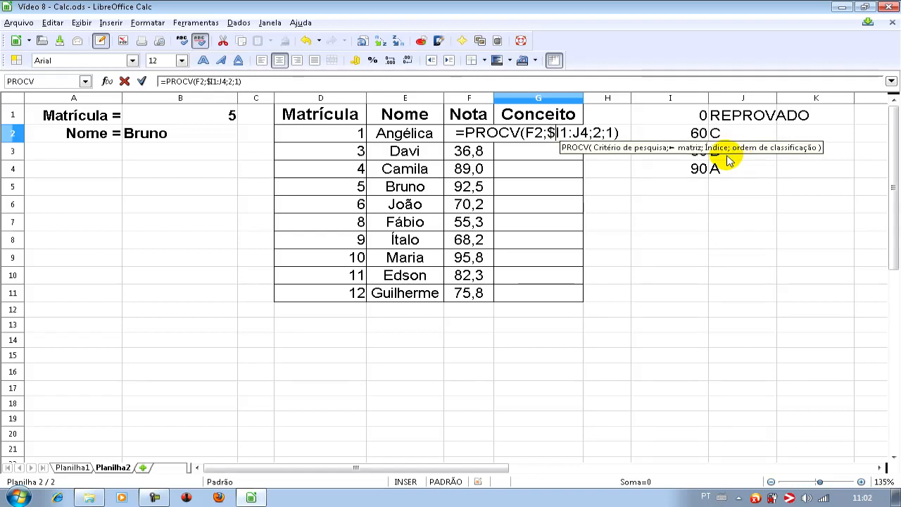
key(Right)
text($)
key(Right)
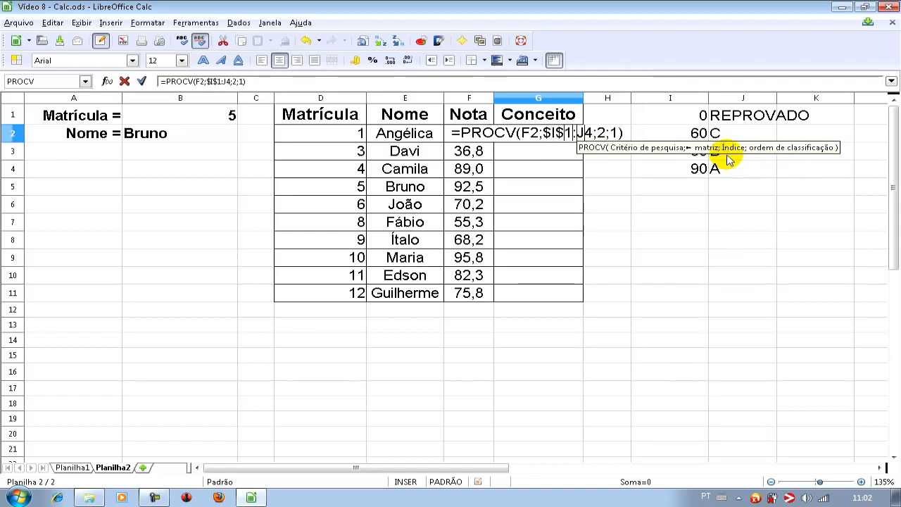
key(Right)
text($)
key(Right)
text($)
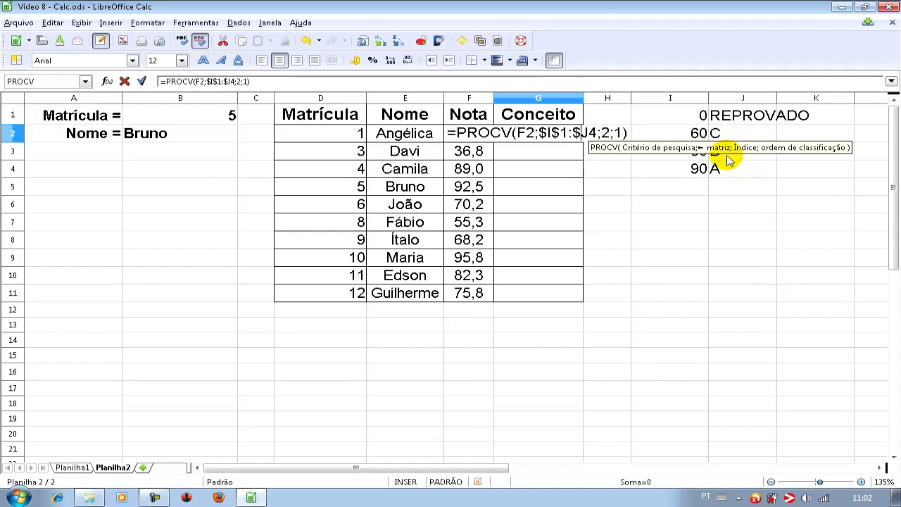
key(Return)
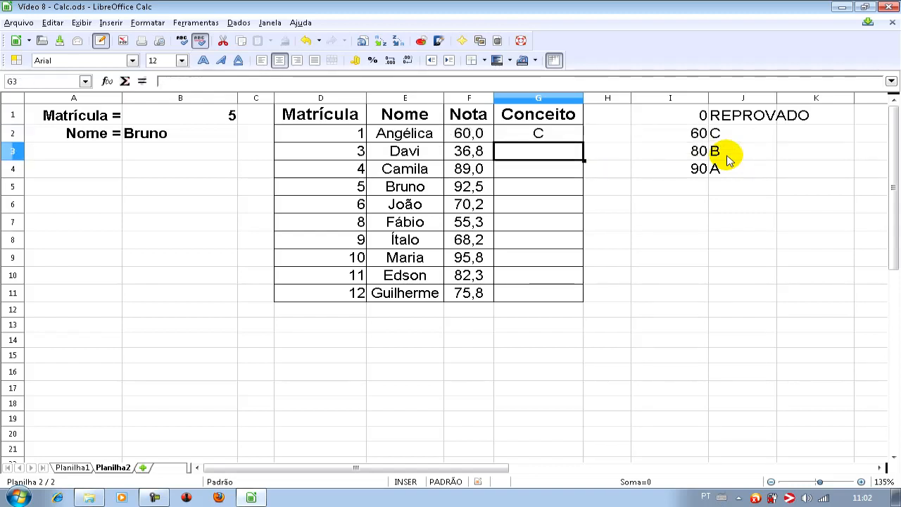
- Fill the PROCV formula from G2 down to G11 and fit column G's width to its contents
click(535, 133)
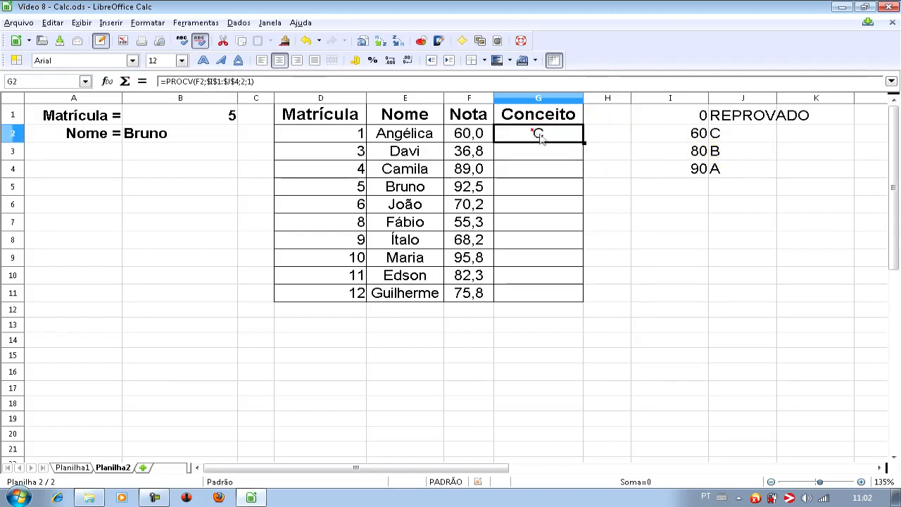
drag(583, 142, 554, 299)
double_click(583, 98)
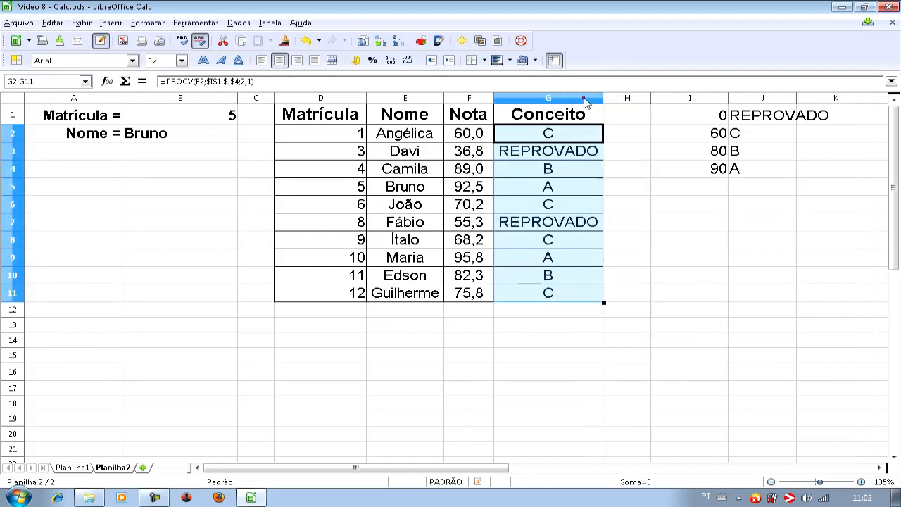
click(572, 153)
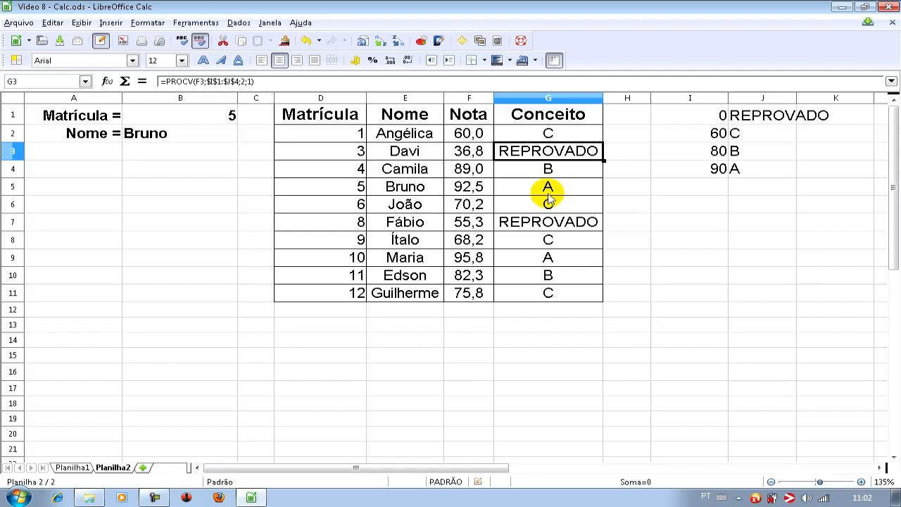
click(412, 152)
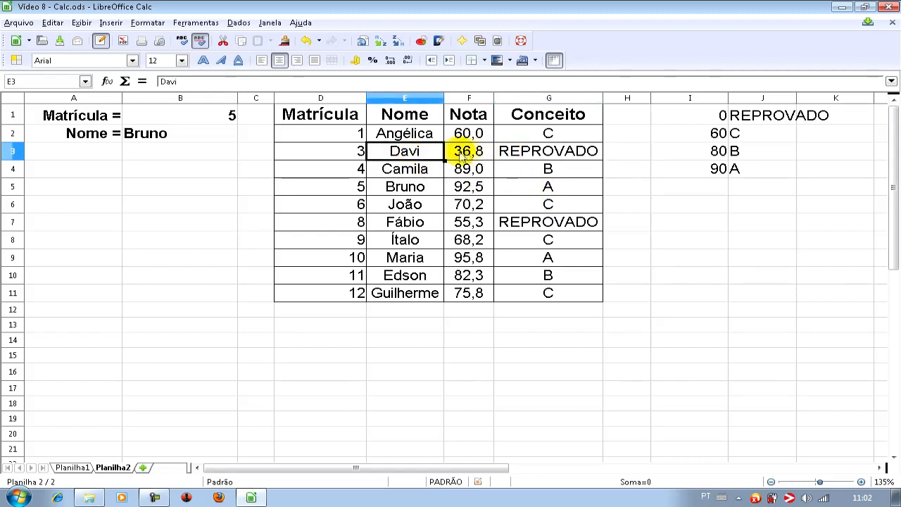